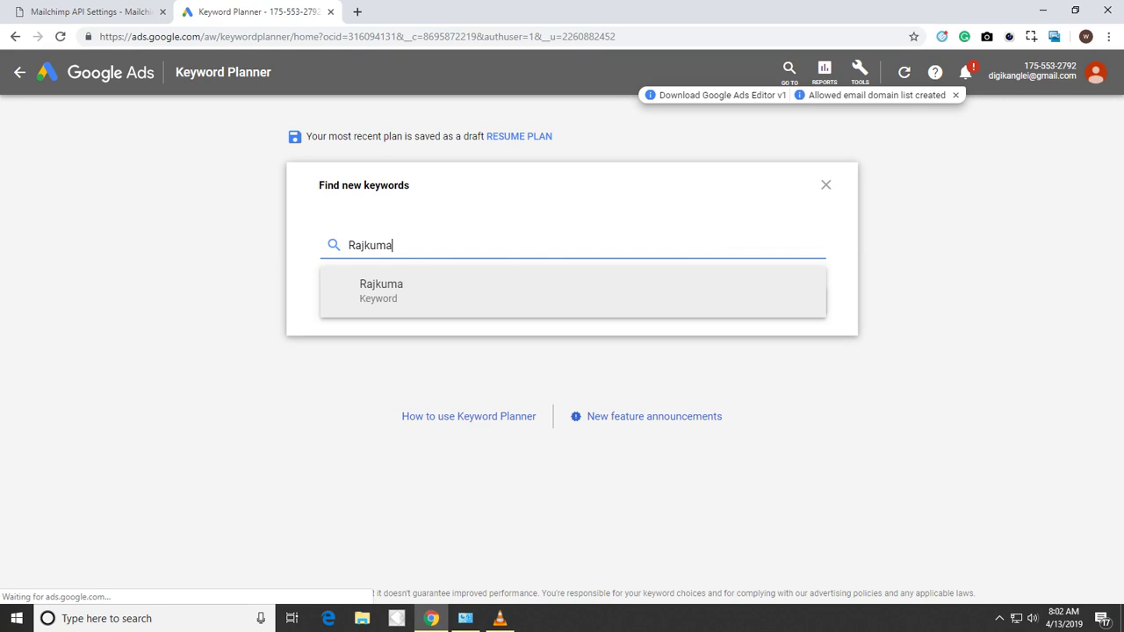
Step: Get keyword ideas for "Rajkumar kaiku" and check that search term's average monthly searches
type("kaiku")
key("Return")
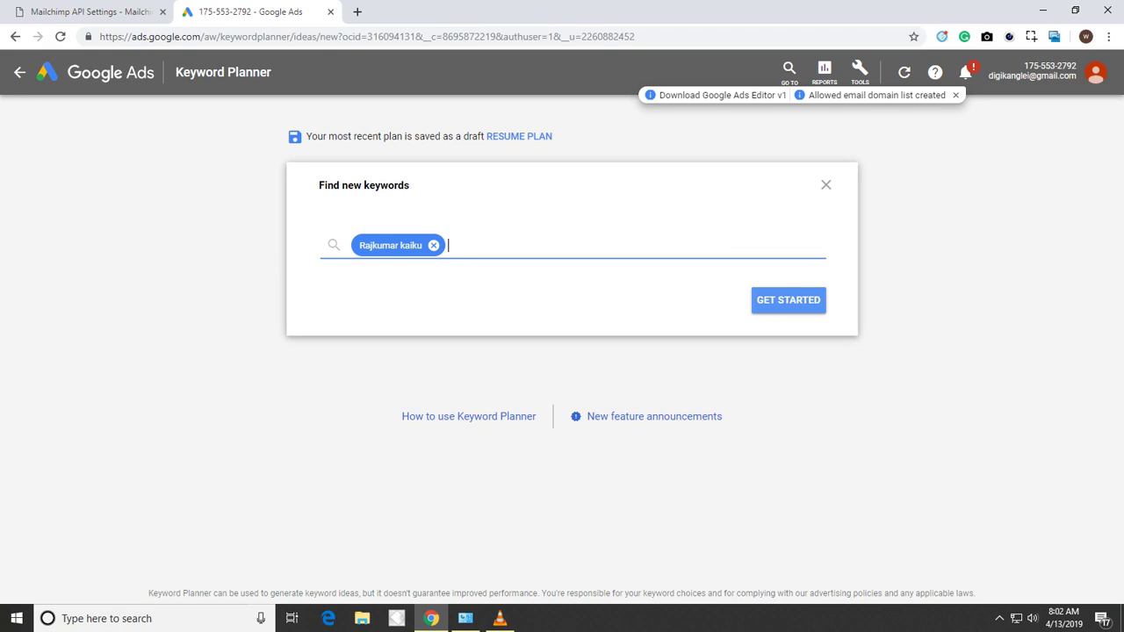
key("Return")
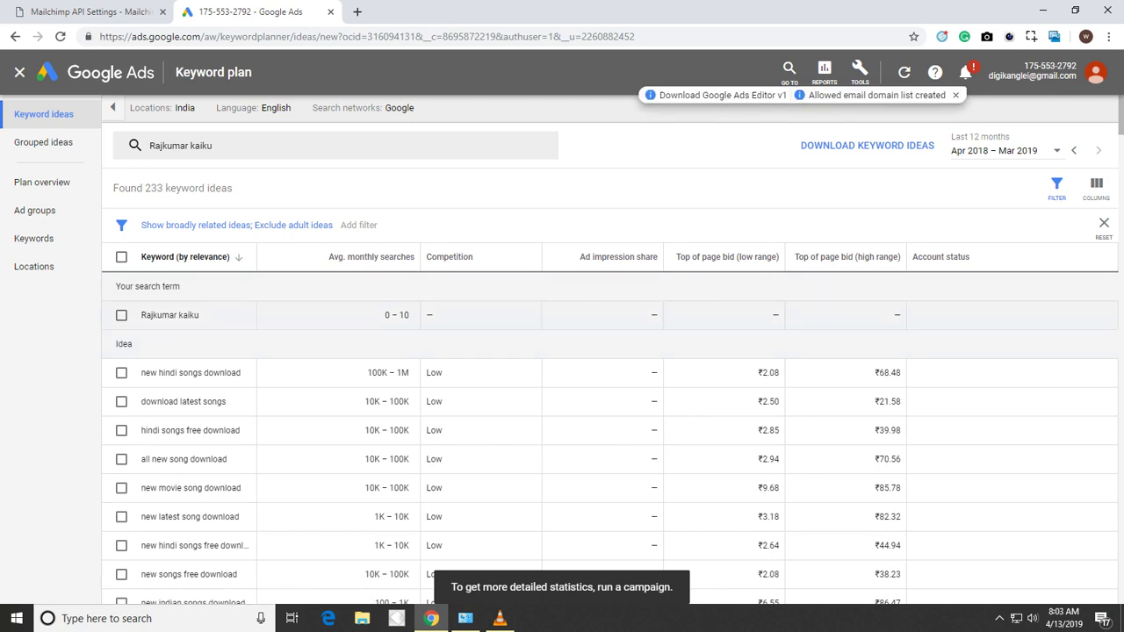
left_click_drag(383, 316, 409, 315)
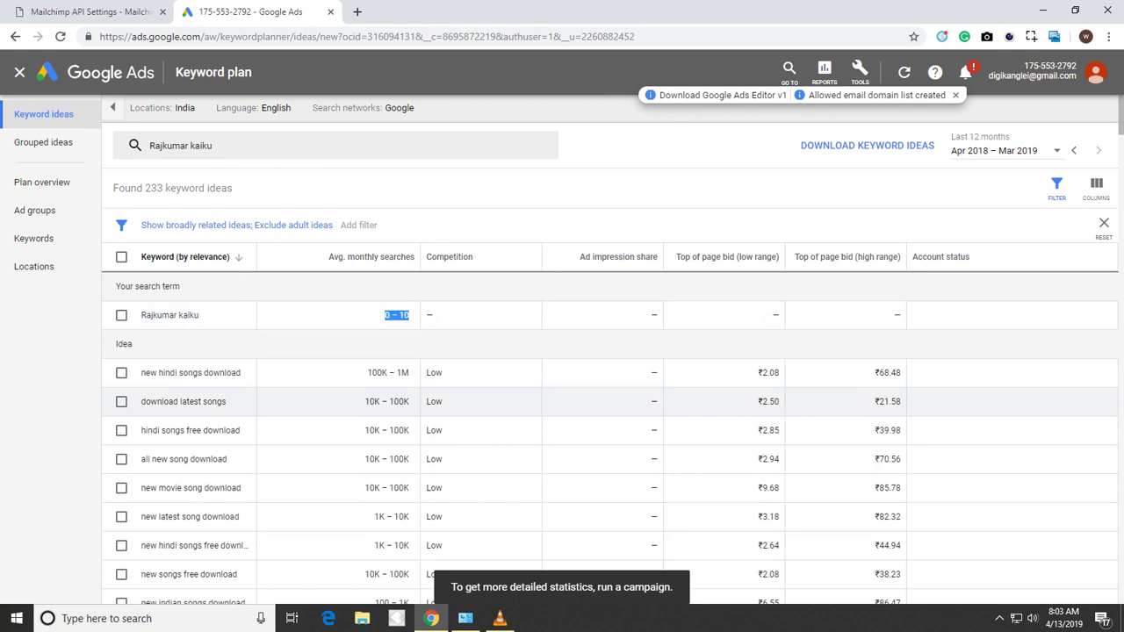
Step: Look through the keyword ideas for the "kaiku rajkumar" variant and check its average monthly searches
scroll(562, 396, "down", 3)
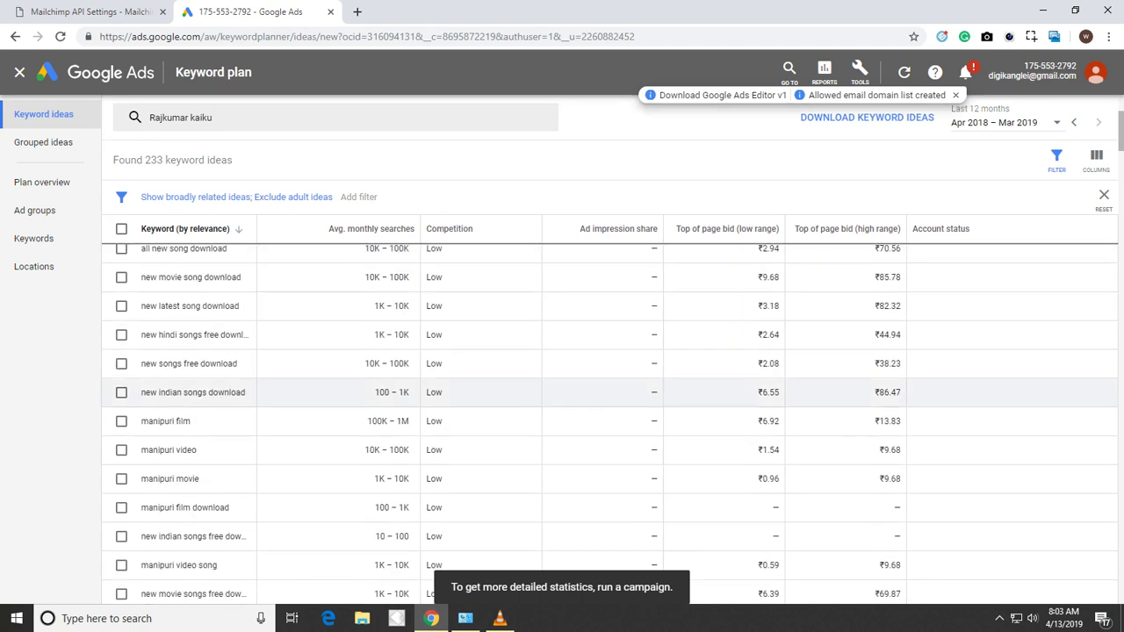
scroll(562, 395, "down", 3)
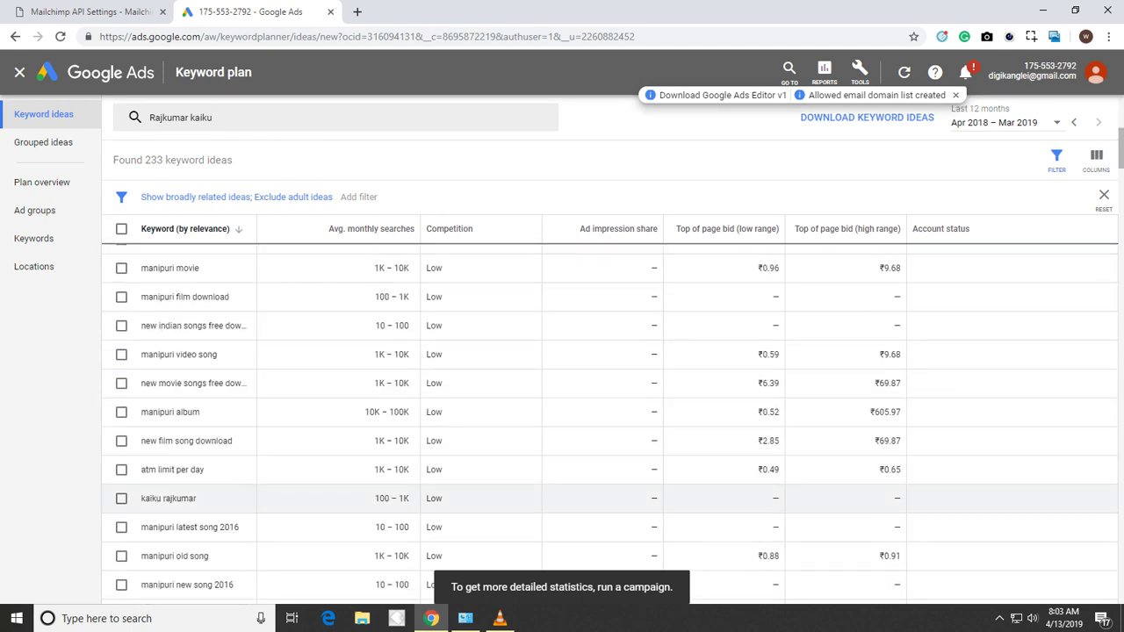
left_click_drag(141, 498, 196, 498)
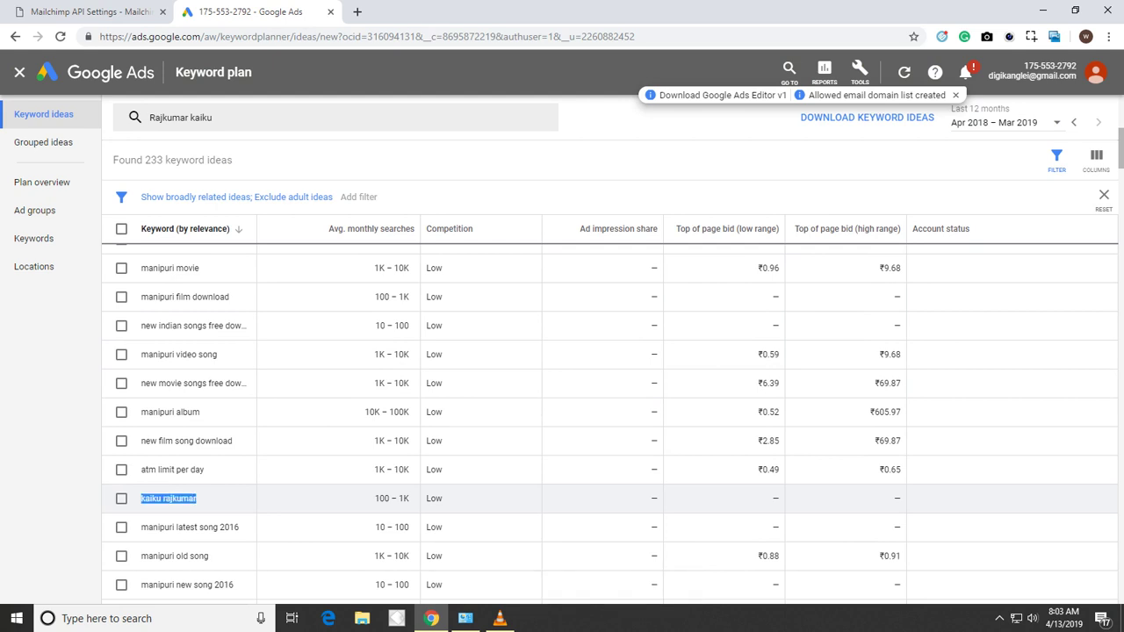
left_click_drag(375, 498, 410, 498)
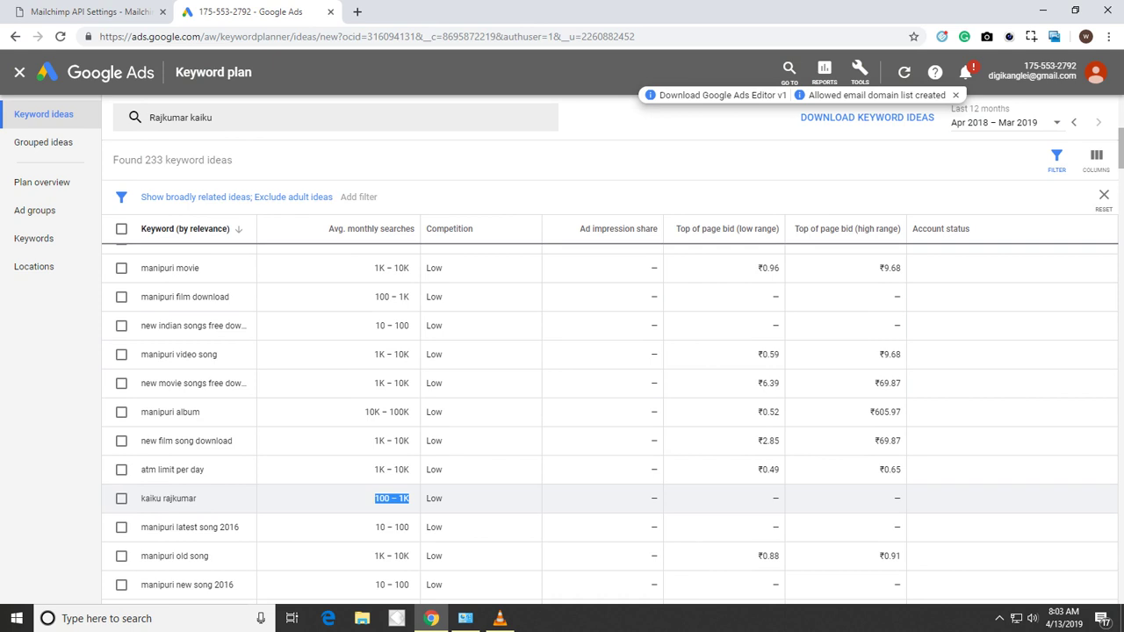
Step: Search the keyword ideas page for the text "kaiku"
key("ctrl+f")
type("so")
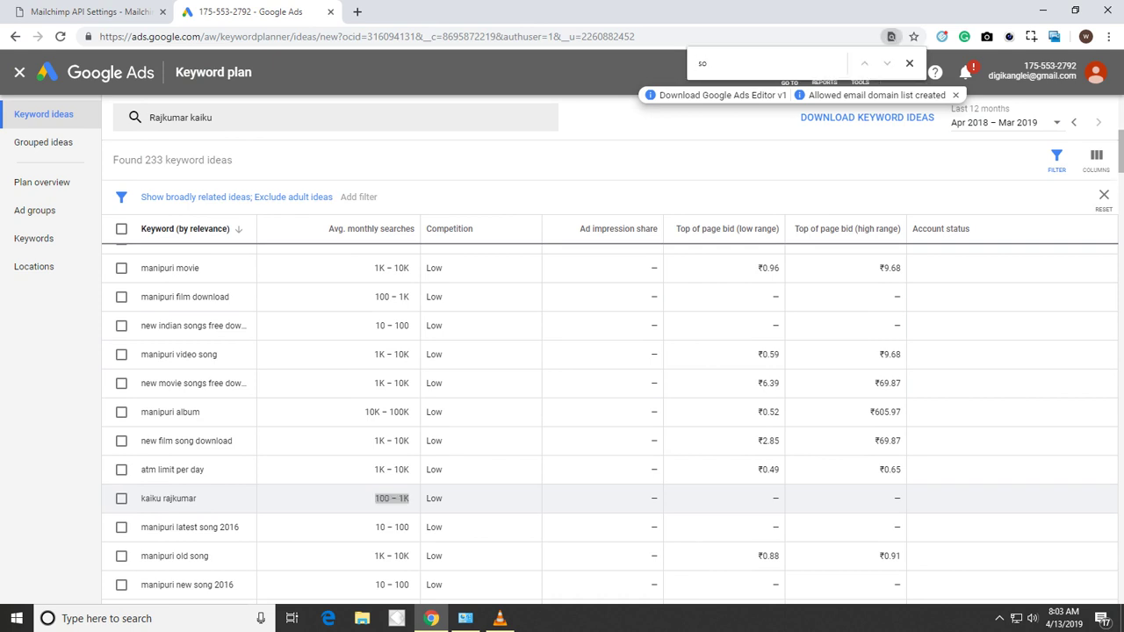
type("mo")
key("BackSpace")
key("BackSpace")
key("BackSpace")
key("BackSpace")
type("ad")
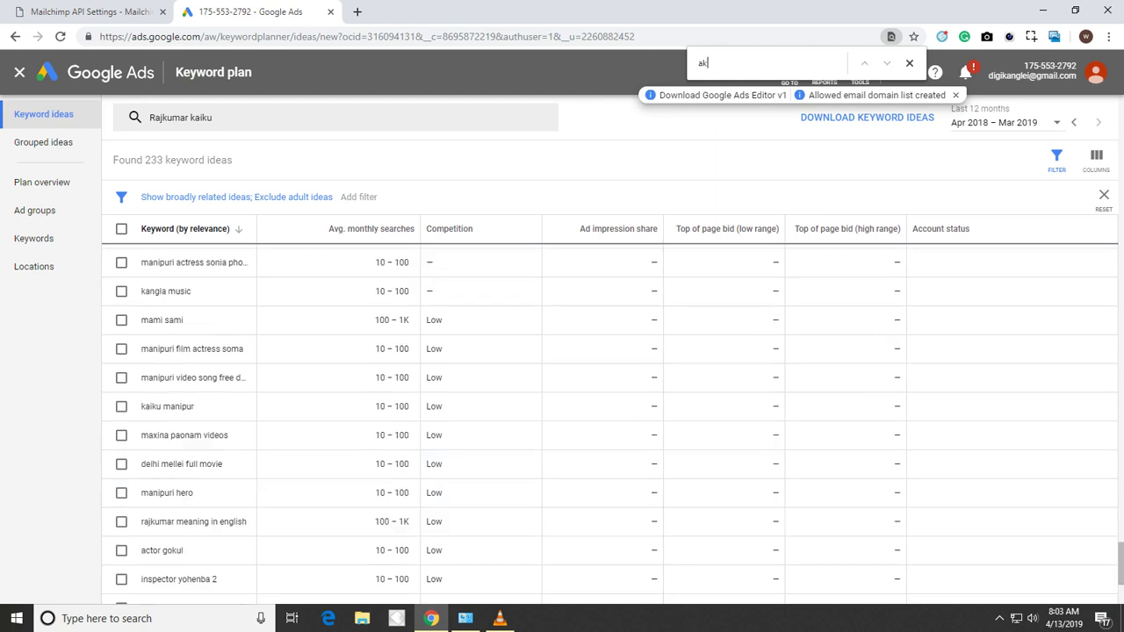
key("BackSpace")
key("BackSpace")
type("kaiku")
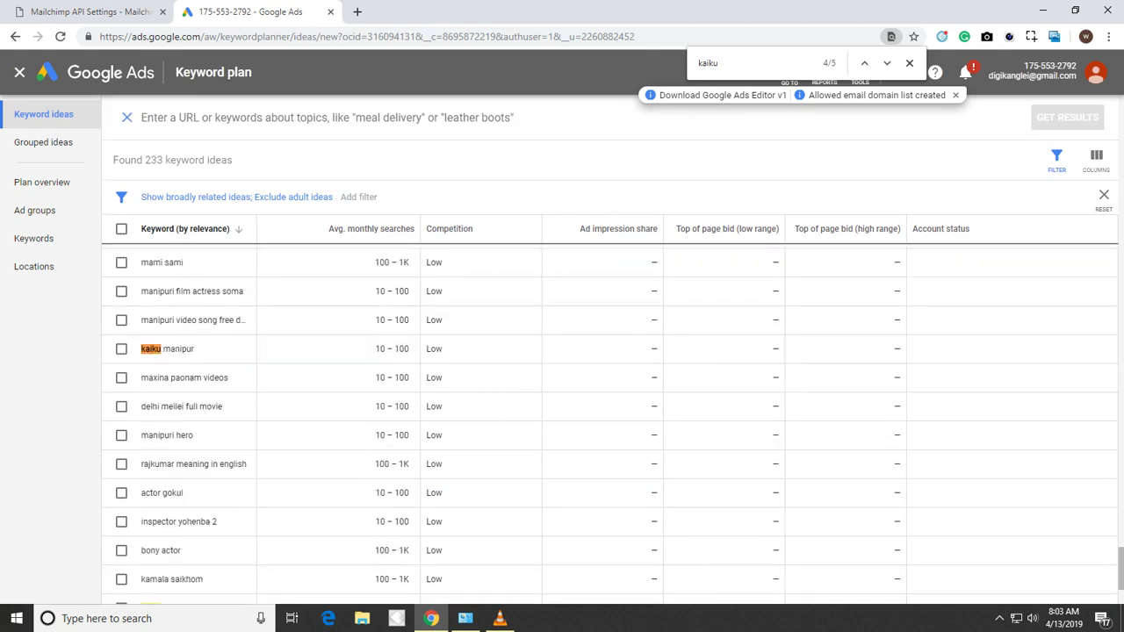
Step: Replace the search term with "kaiku rajkumar" and get its keyword ideas
scroll(609, 410, "up", 2)
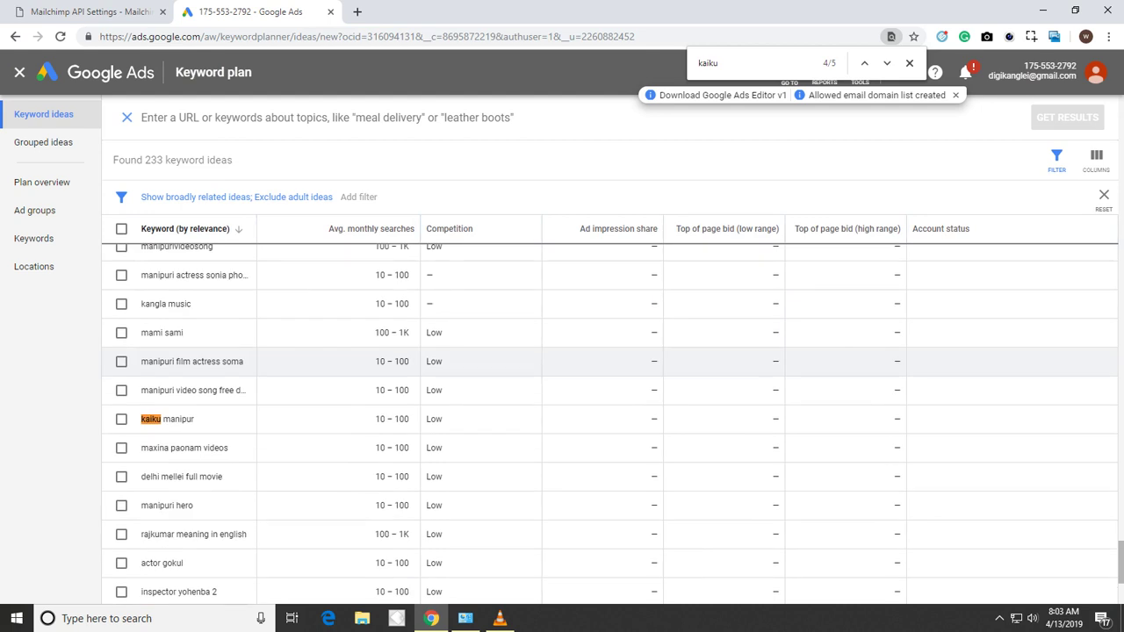
scroll(610, 431, "up", 1)
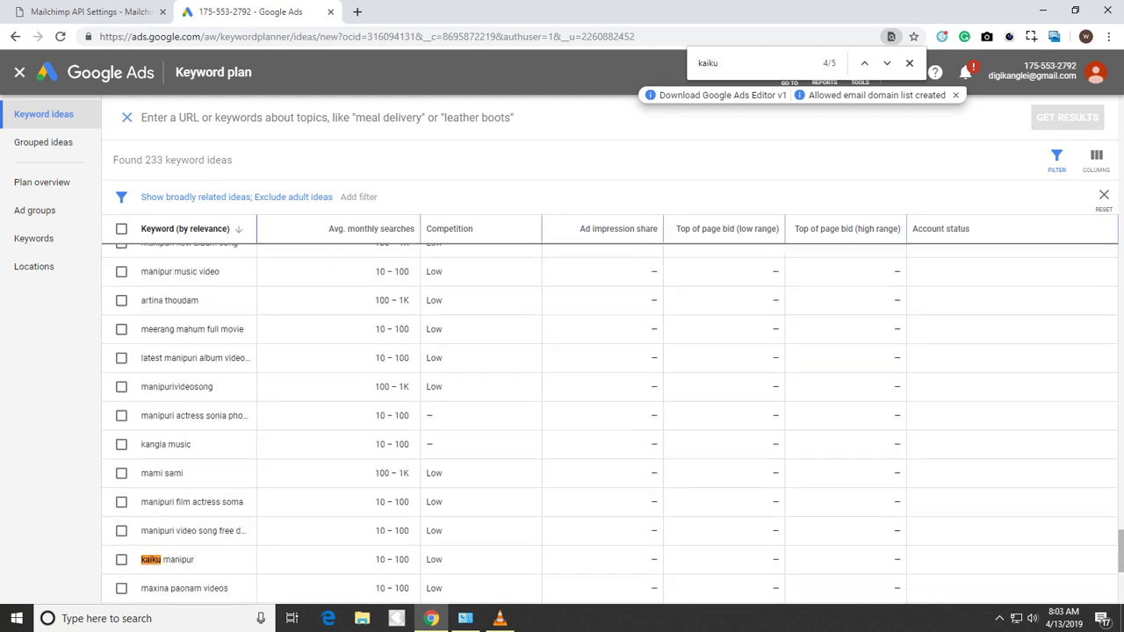
scroll(562, 422, "up", 3)
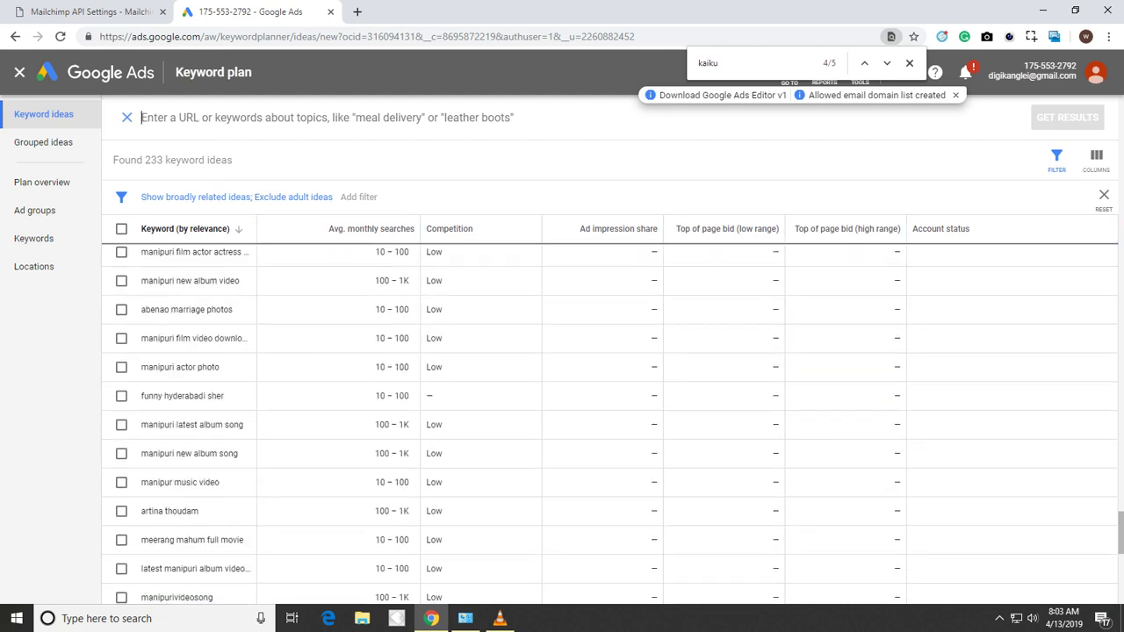
type("k")
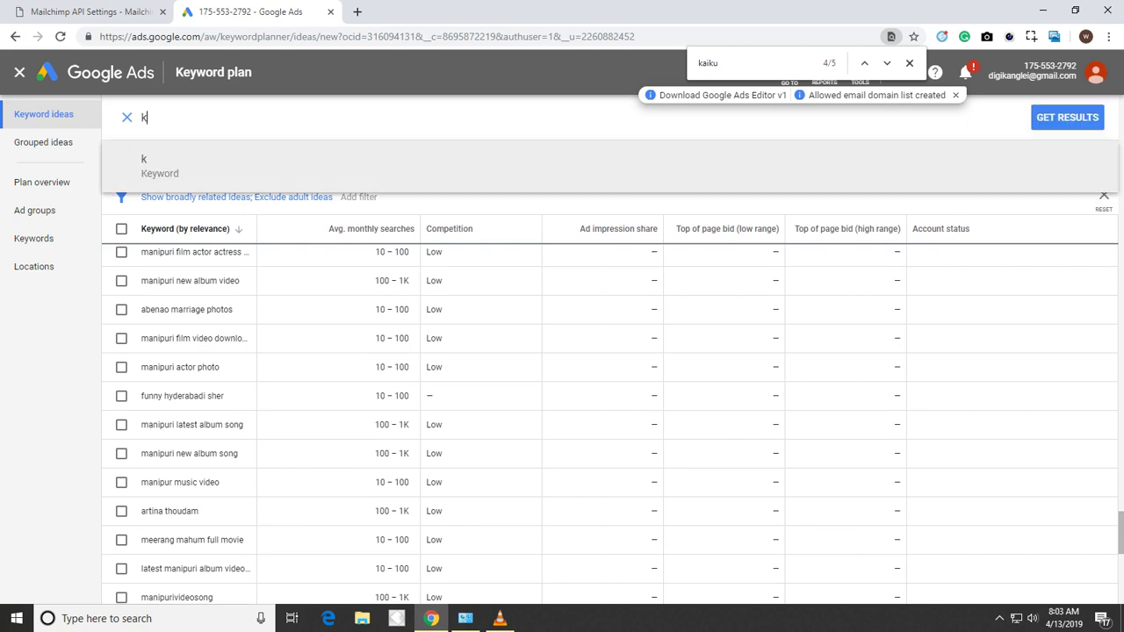
type("aiku rajkumar")
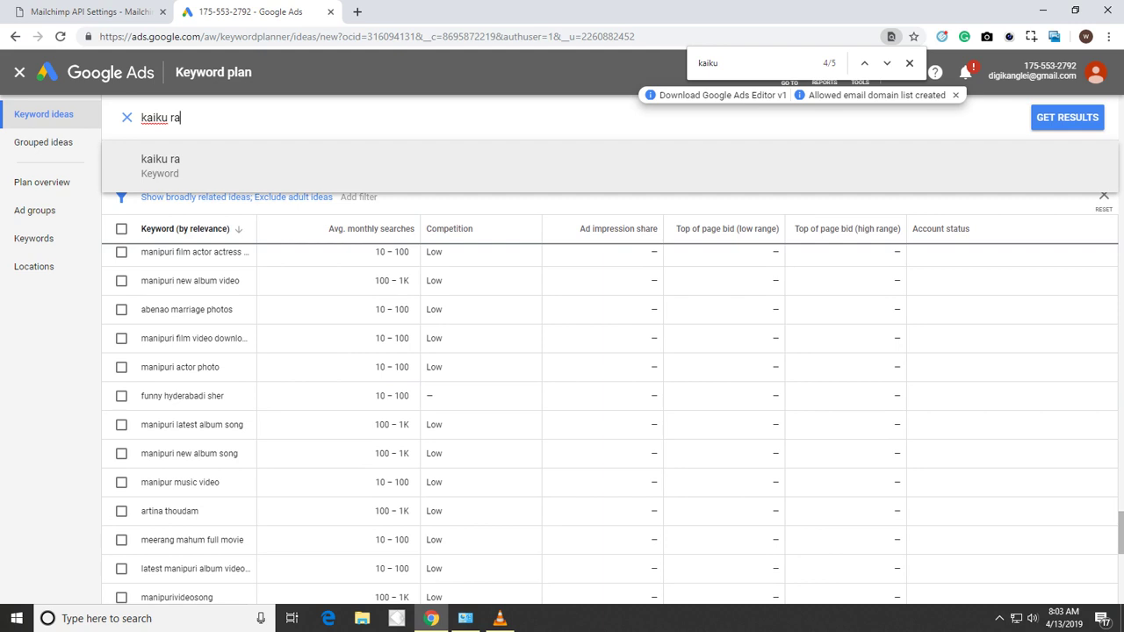
key("Return")
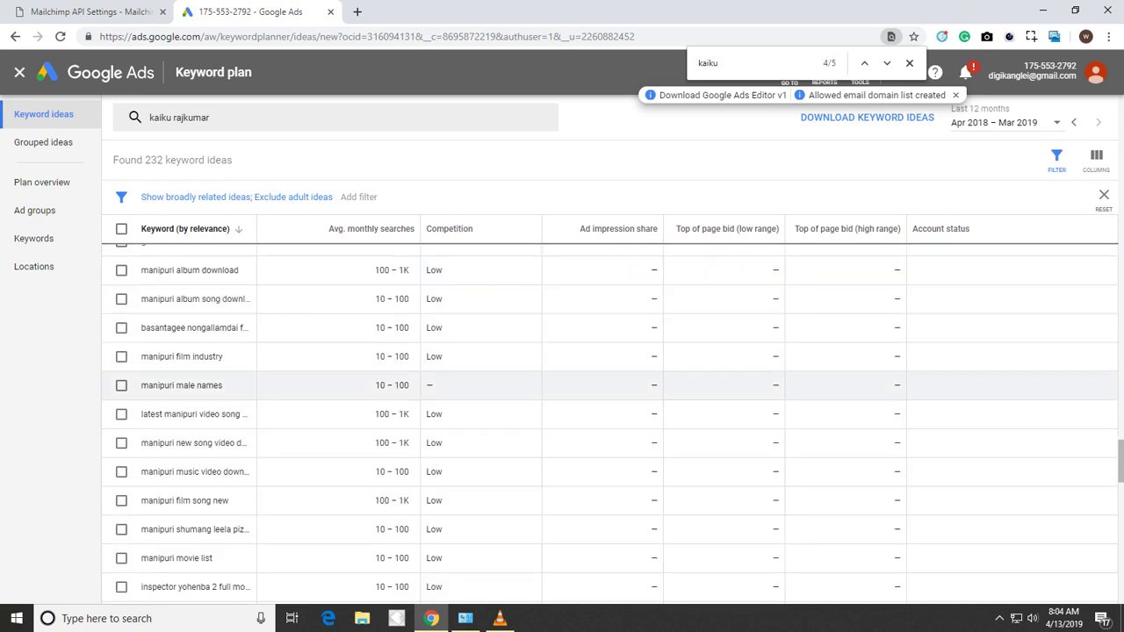
Step: Examine the new keyword ideas and the entry for the search term "kaiku rajkumar" at the start of the list
scroll(610, 422, "up", 2)
scroll(611, 422, "up", 2)
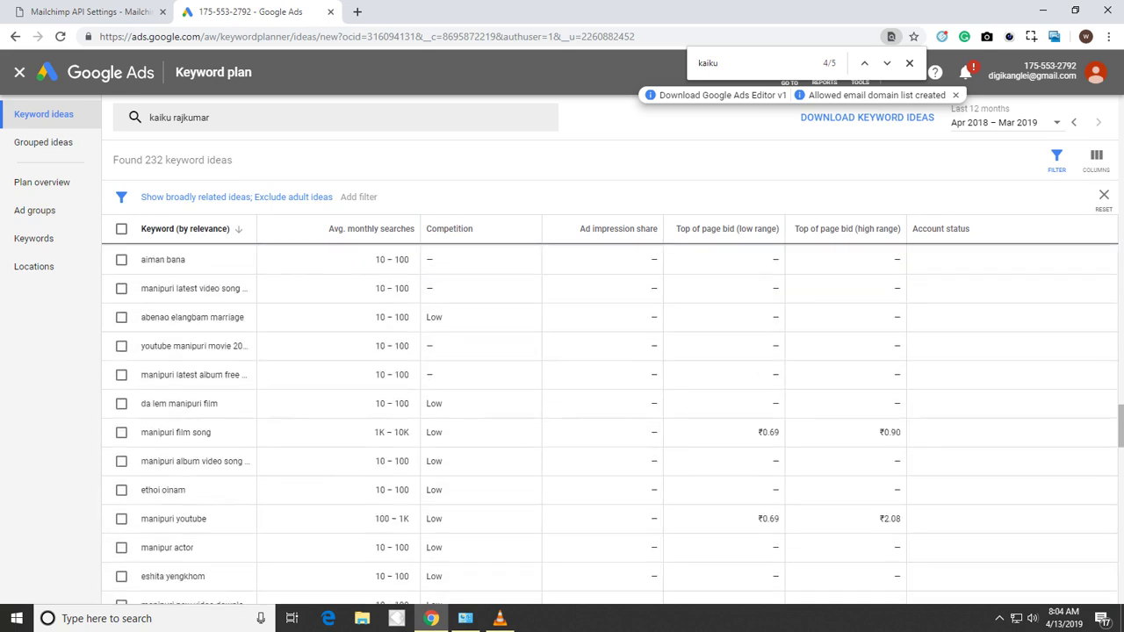
scroll(610, 422, "up", 2)
scroll(610, 422, "up", 5)
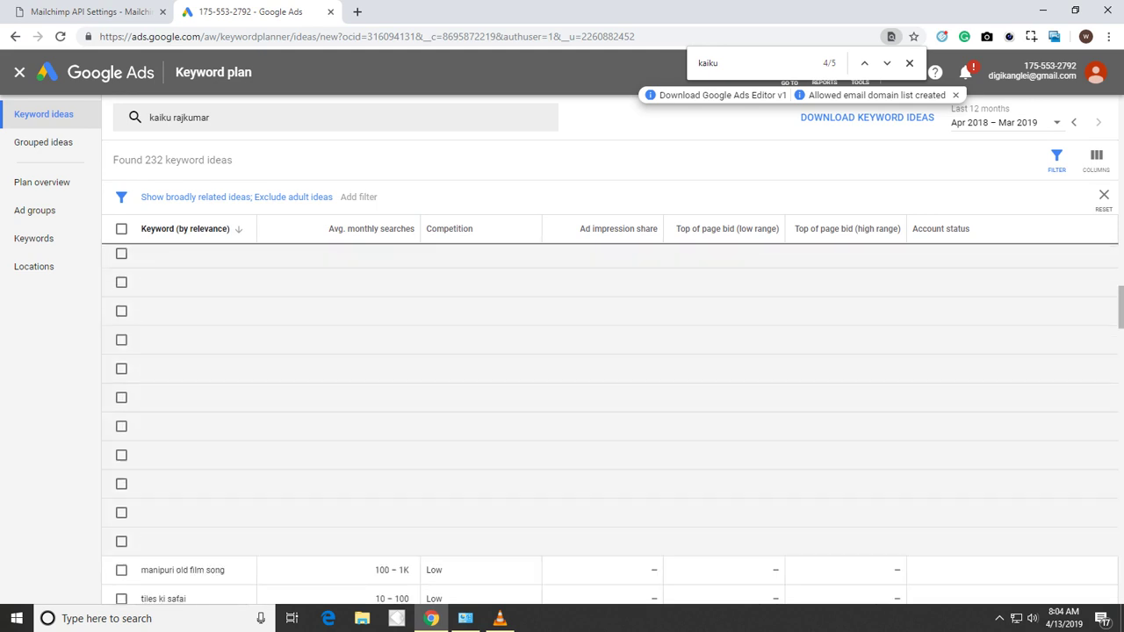
scroll(611, 421, "up", 1)
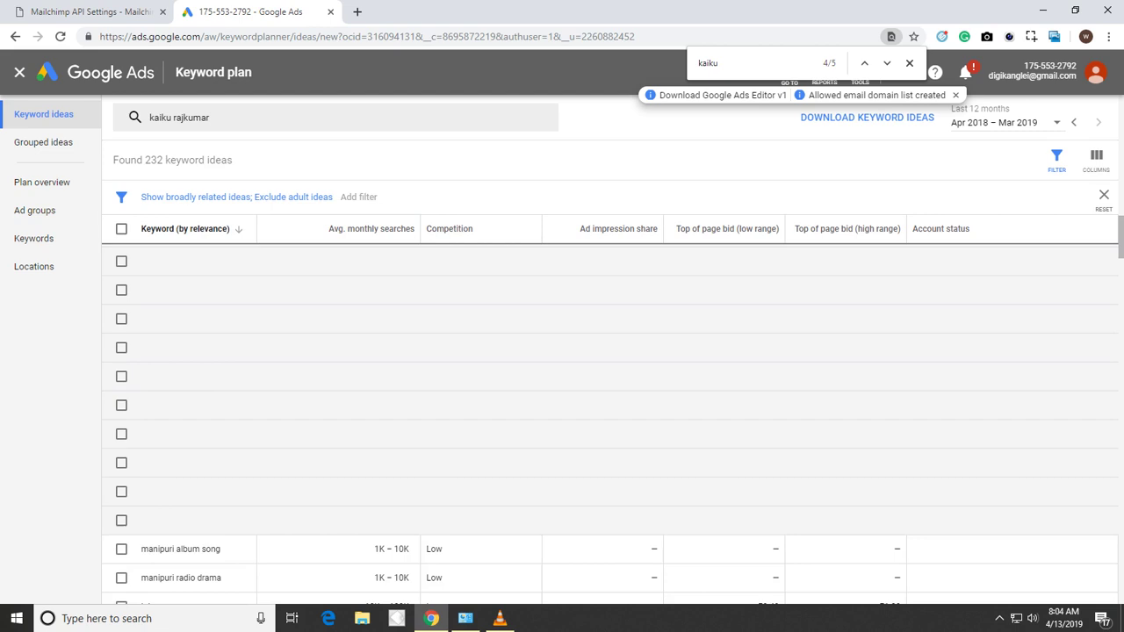
scroll(610, 405, "up", 3)
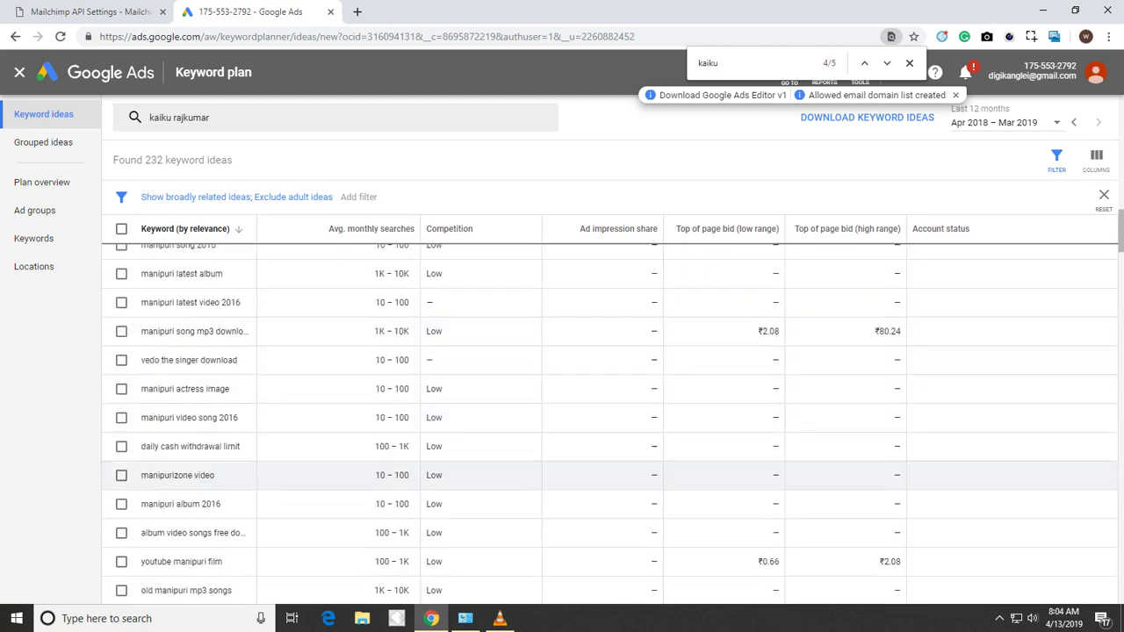
scroll(610, 405, "down", 1)
scroll(610, 422, "up", 2)
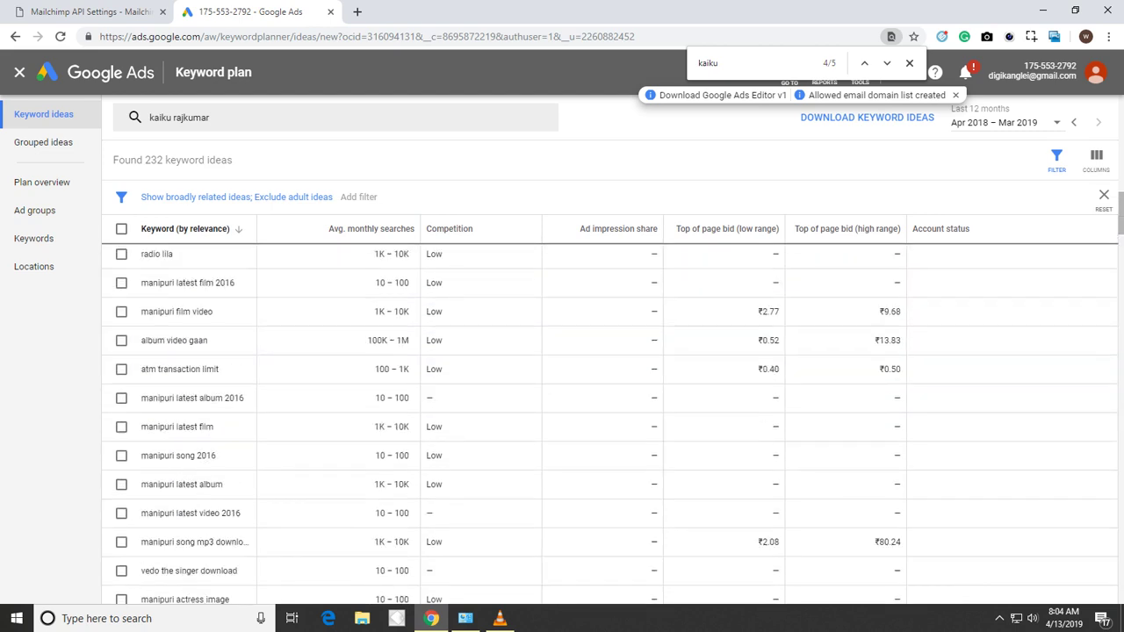
scroll(611, 422, "up", 10)
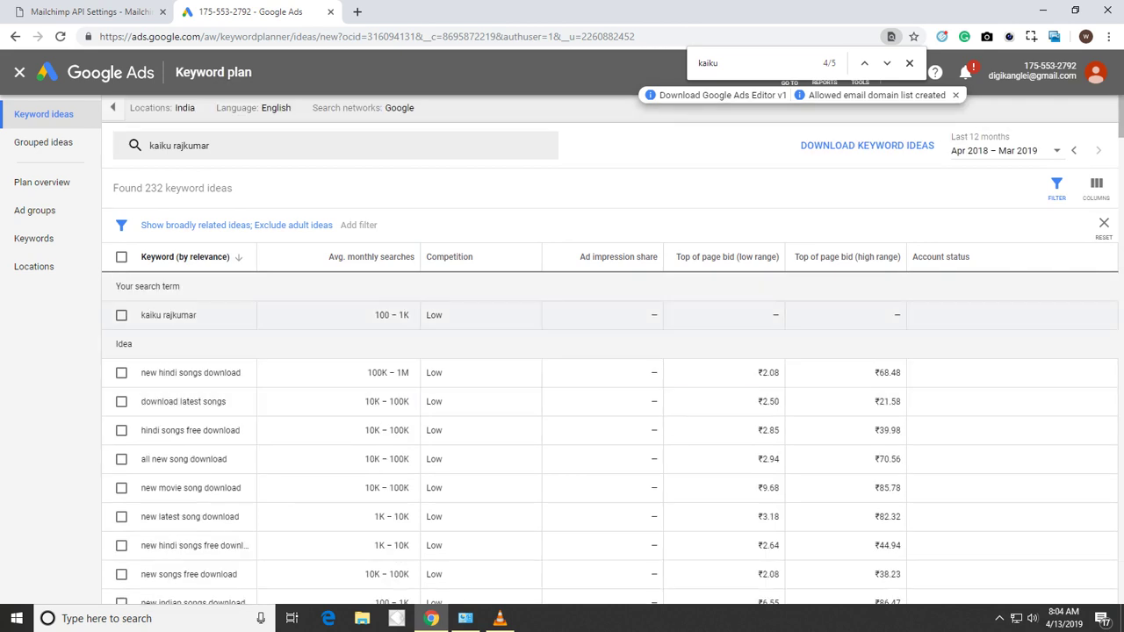
triple_click(167, 314)
left_click(168, 314)
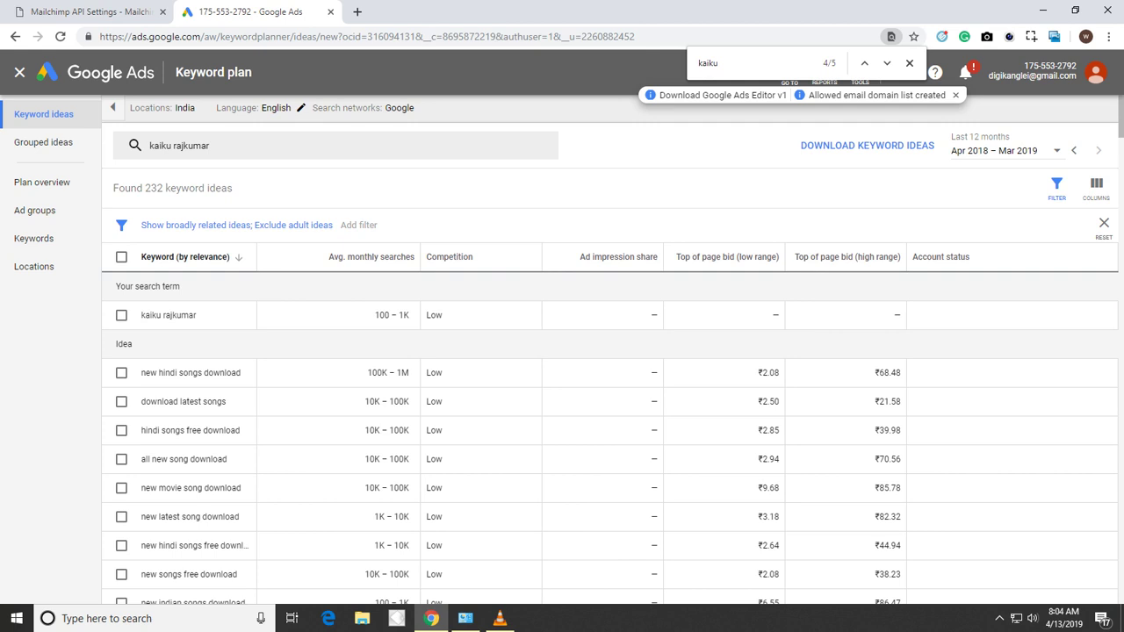
Step: Replace the search term with "rk ranjan" and get its keyword ideas
left_click(334, 145)
left_click(335, 145)
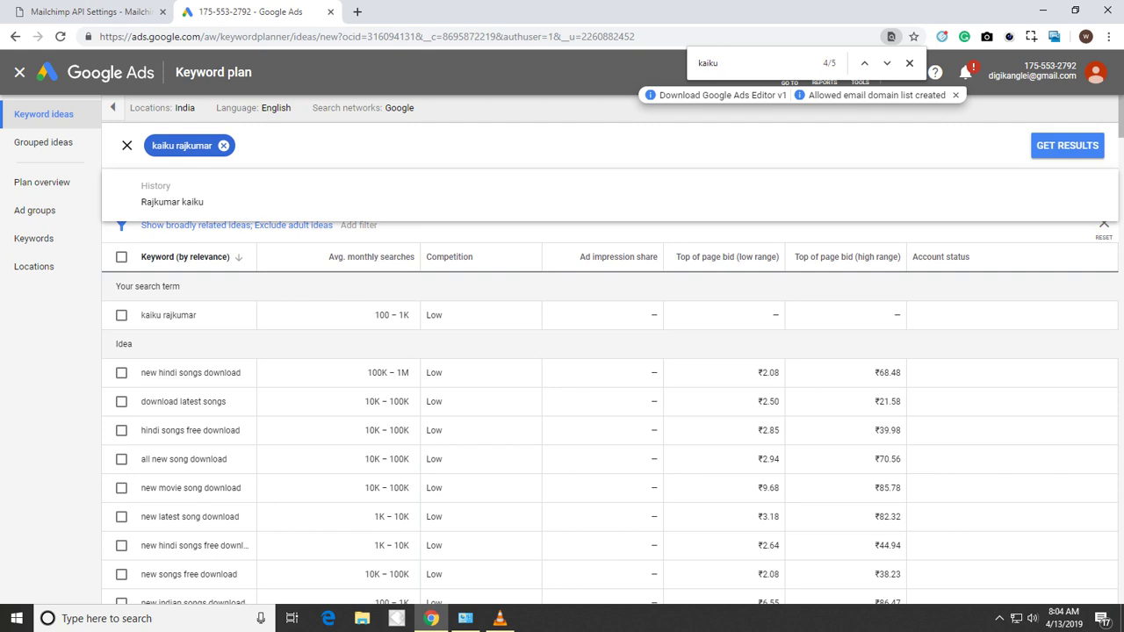
key("BackSpace")
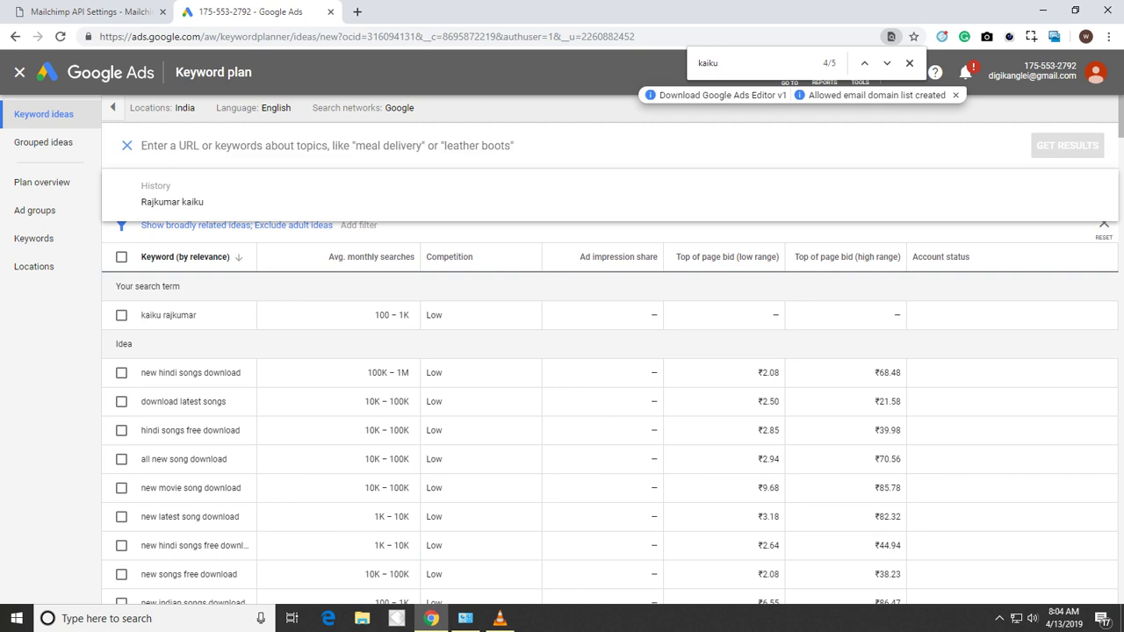
type("rk ")
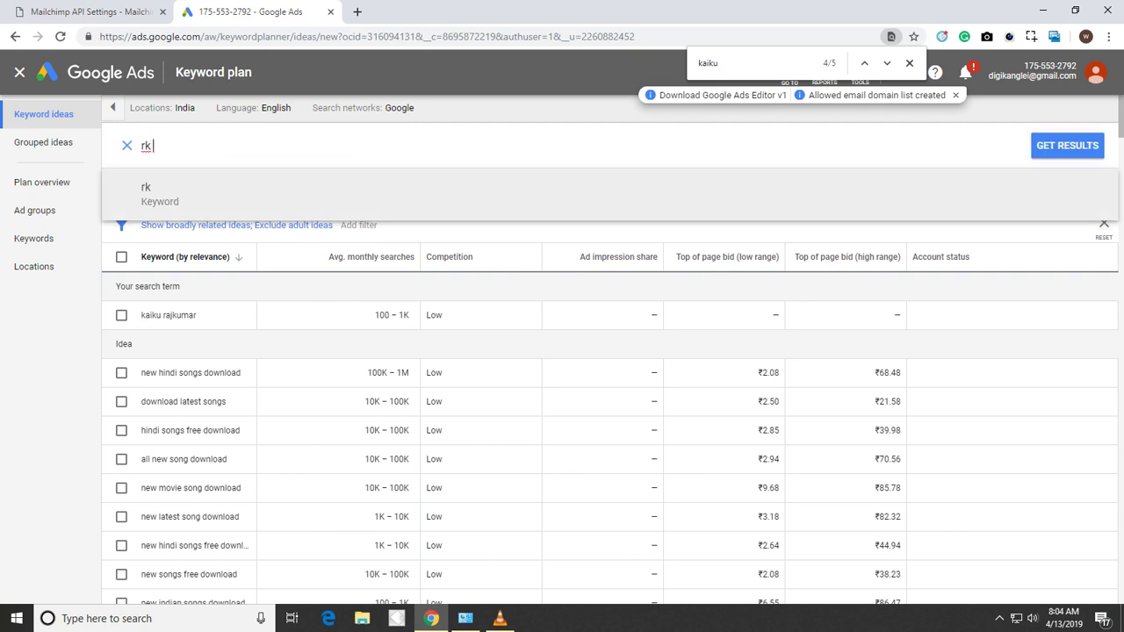
type("ranjan")
key("Return")
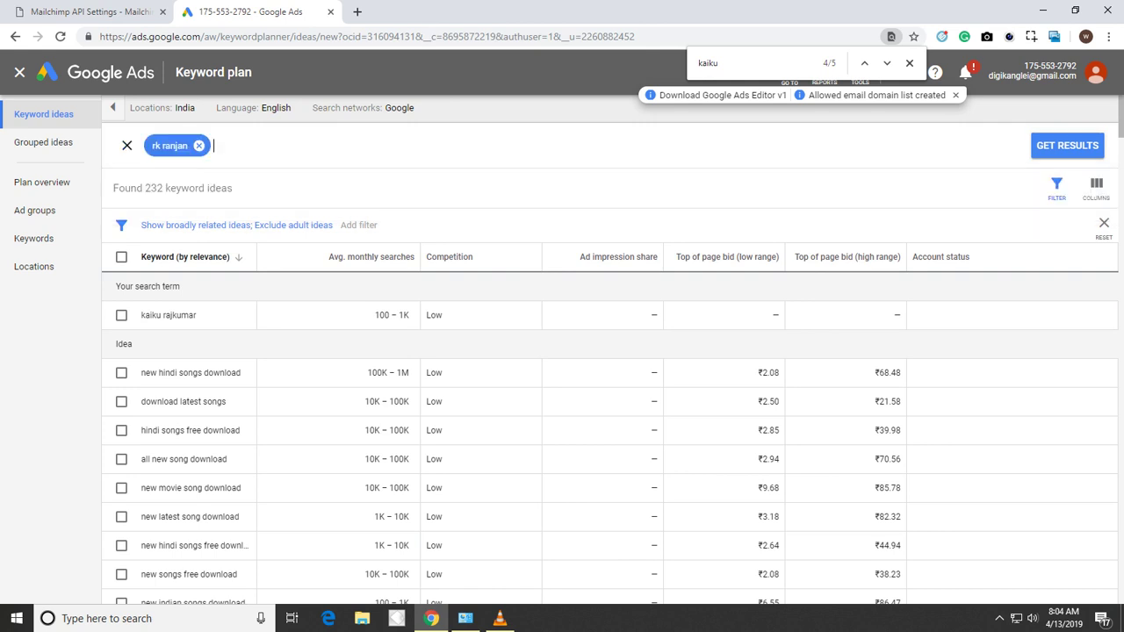
left_click(1067, 145)
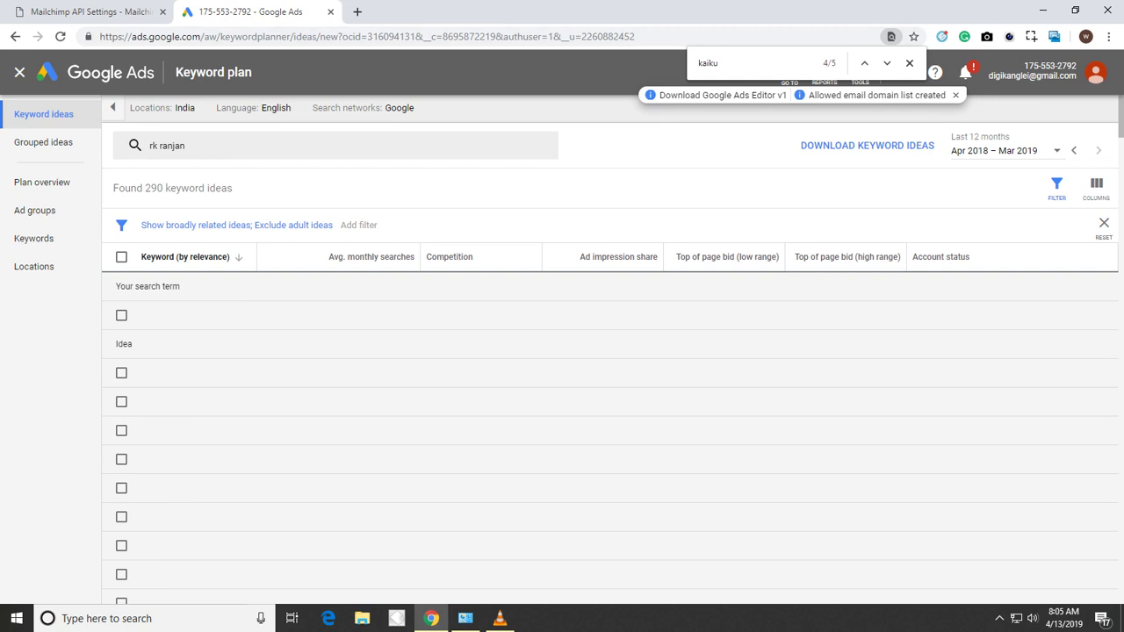
Step: Look over the keyword ideas for "rk ranjan" and check the search term's average monthly searches
scroll(562, 395, "down", 1)
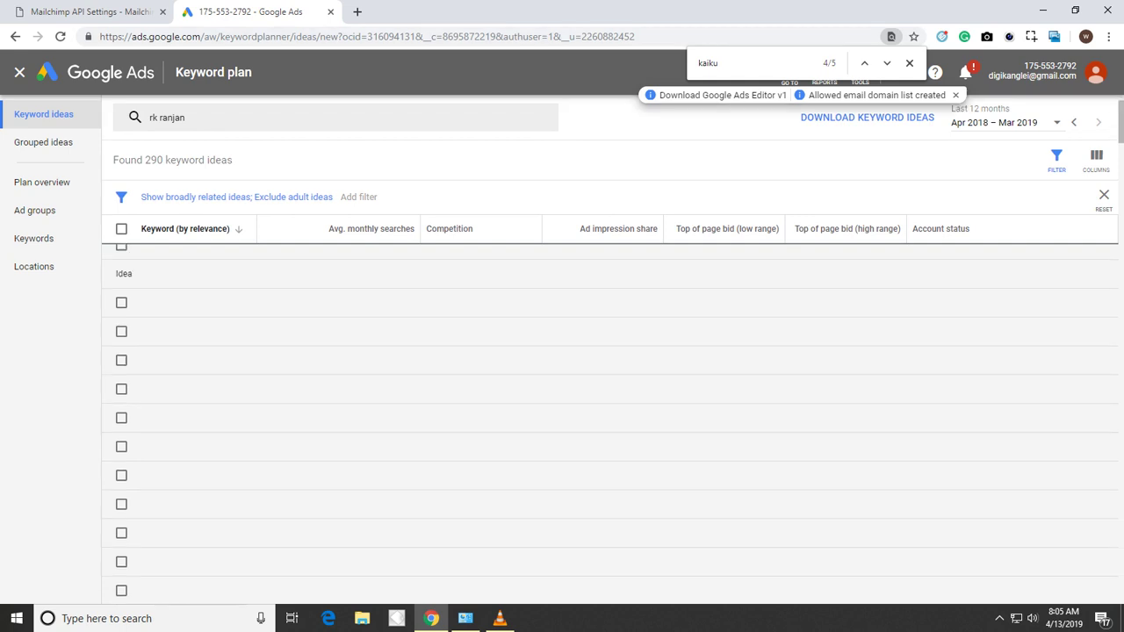
scroll(389, 306, "down", 3)
scroll(389, 306, "up", 2)
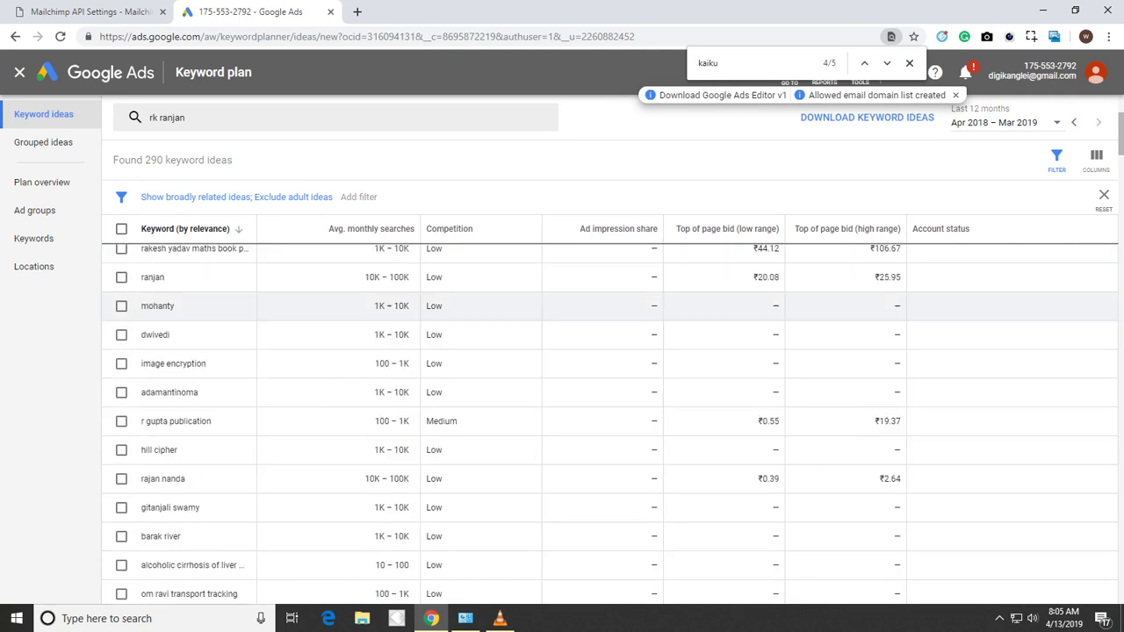
scroll(562, 351, "up", 3)
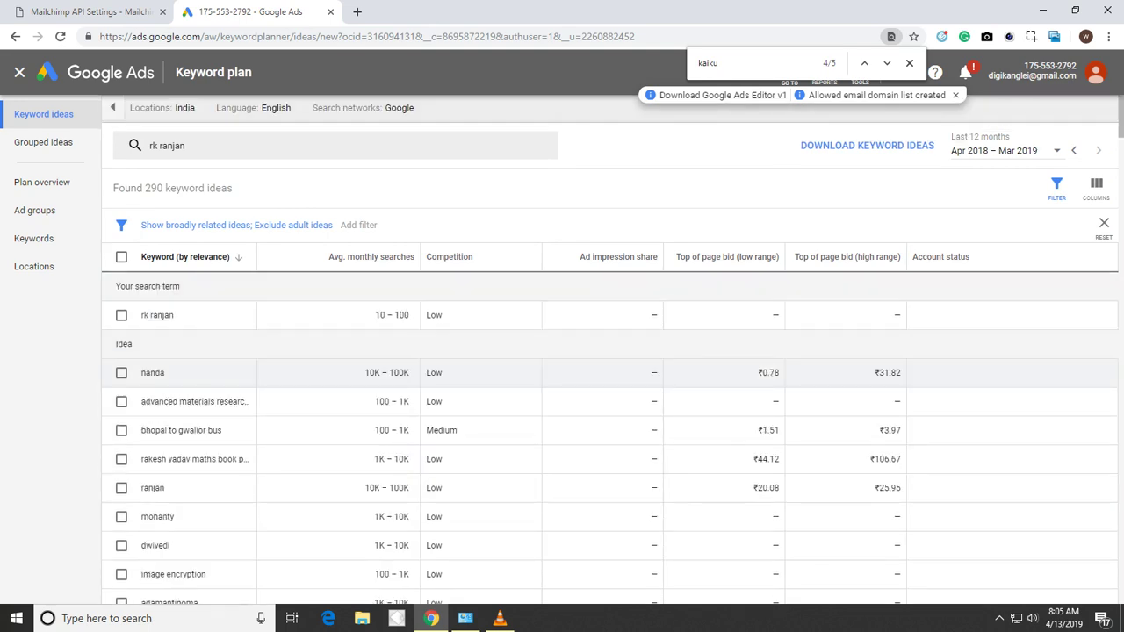
left_click_drag(375, 314, 409, 314)
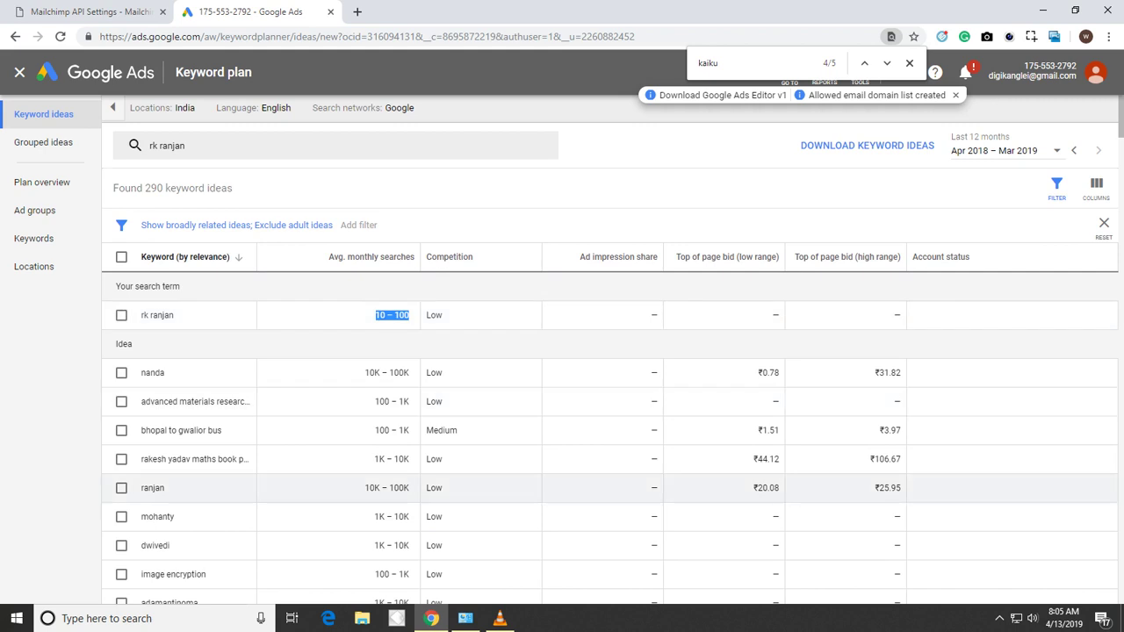
Step: Replace the search term with "O nabakishore" to get its keyword ideas, and check its average monthly searches
left_click(213, 145)
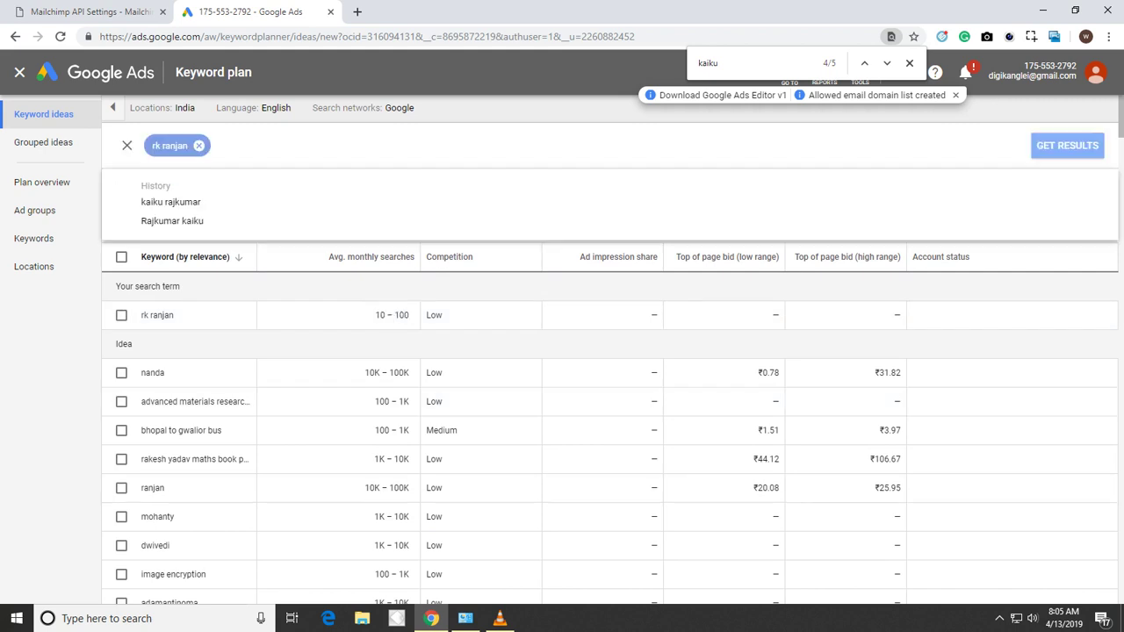
key("BackSpace")
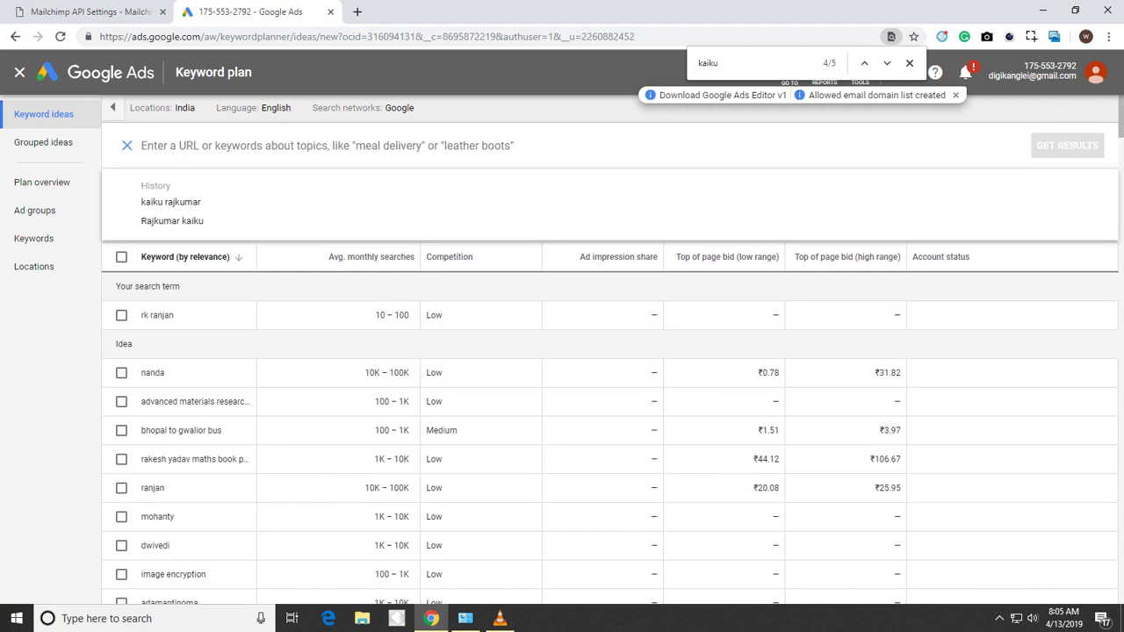
type("O na")
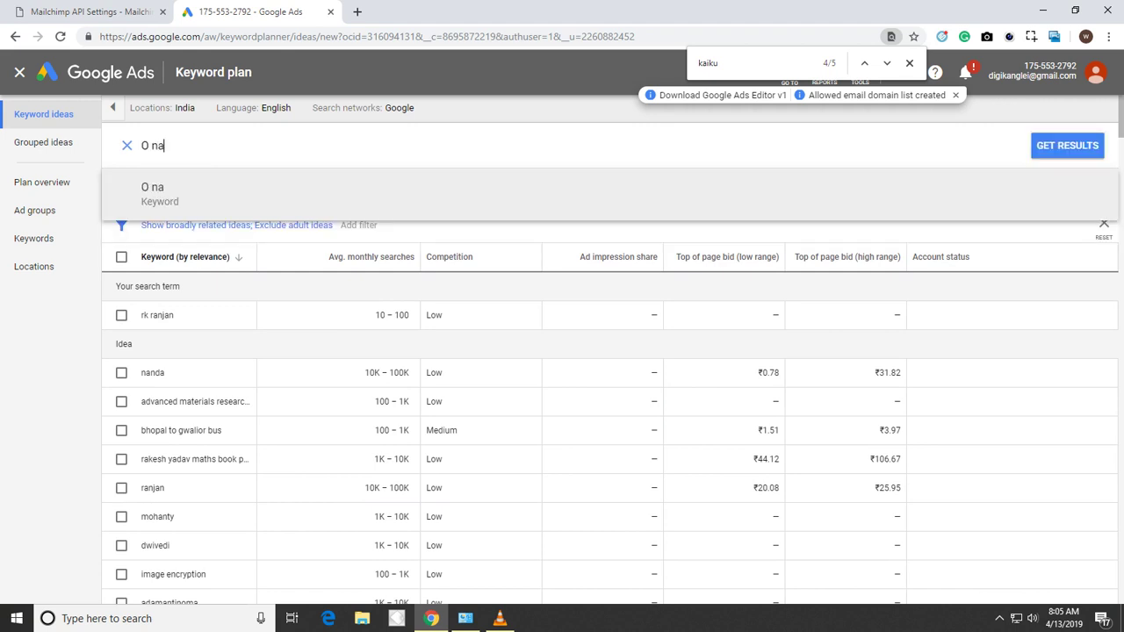
type("bakishore")
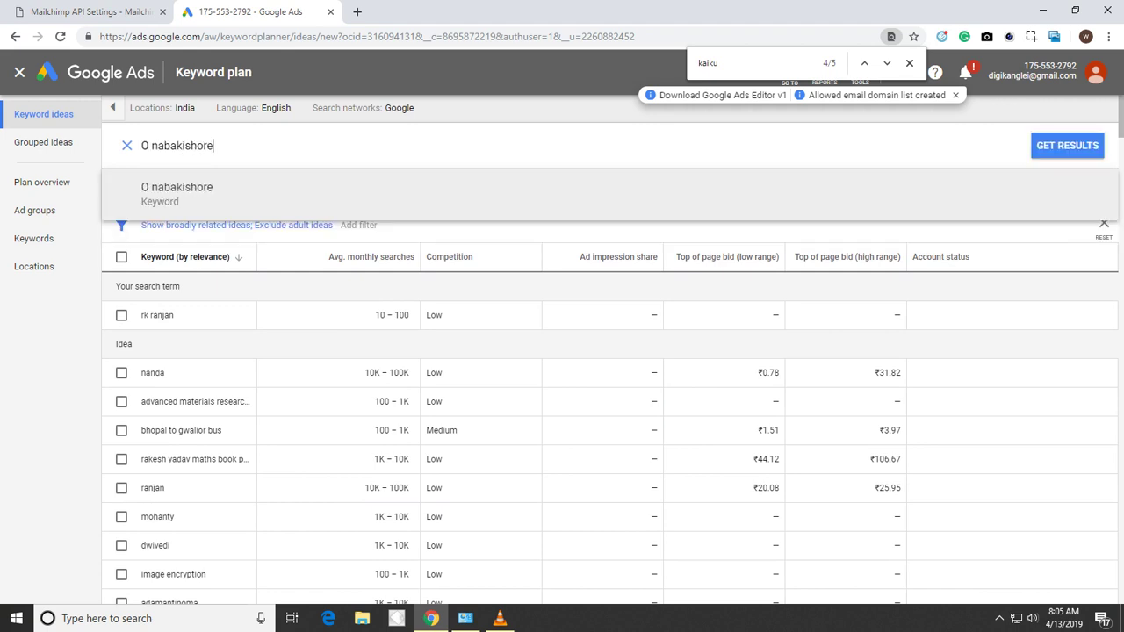
key("Return")
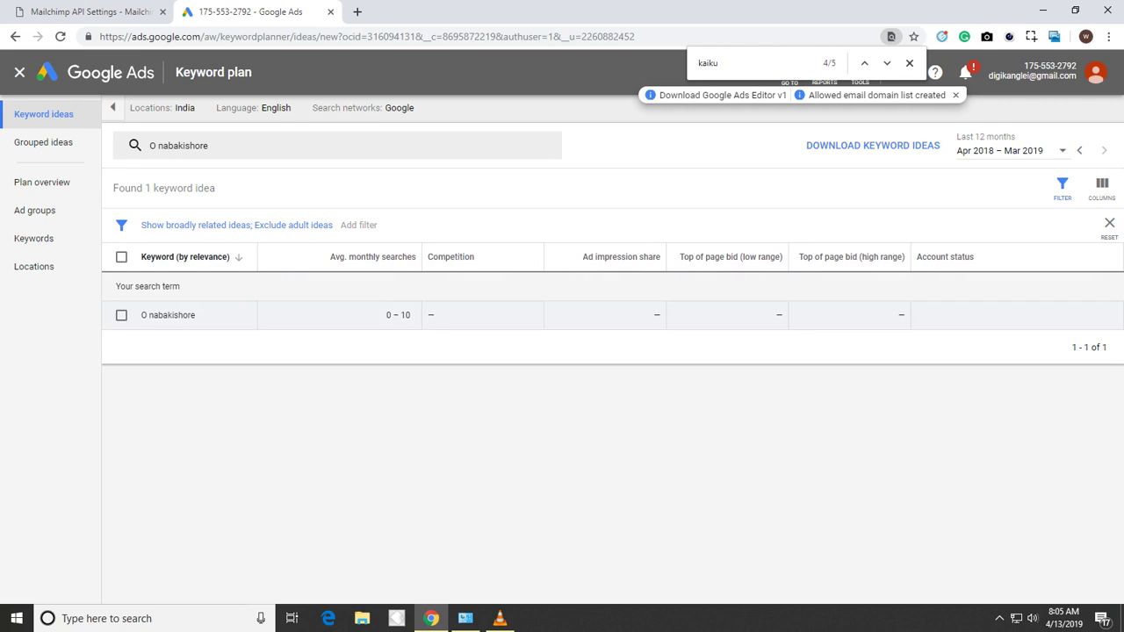
left_click_drag(386, 314, 411, 314)
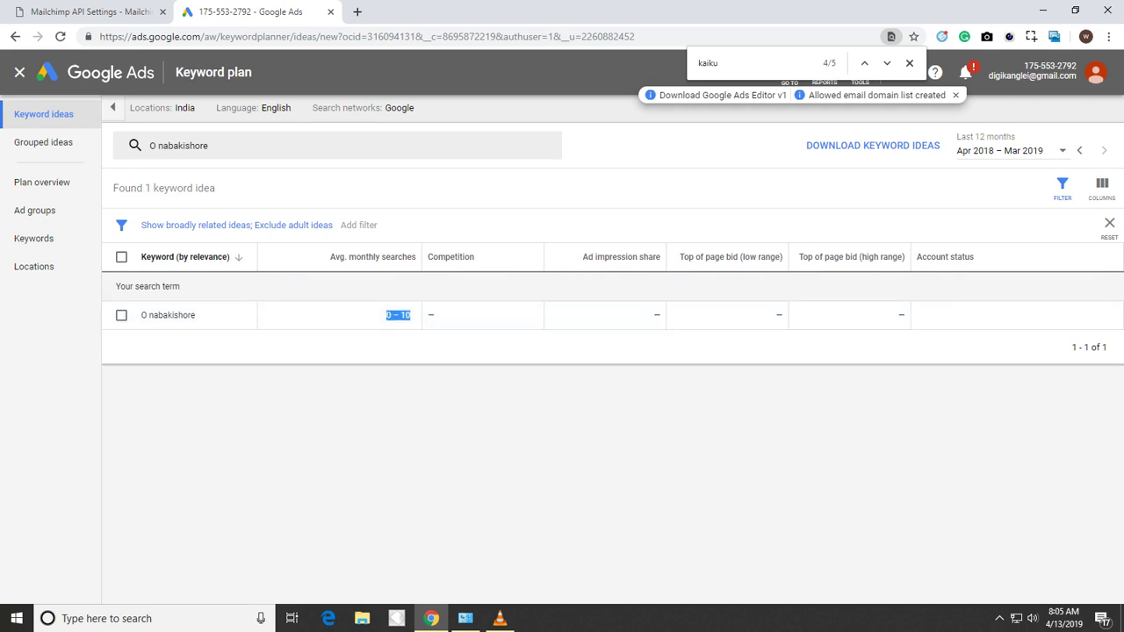
Step: Replace the search term with "oinam nabakishore" and get its keyword ideas
left_click(237, 145)
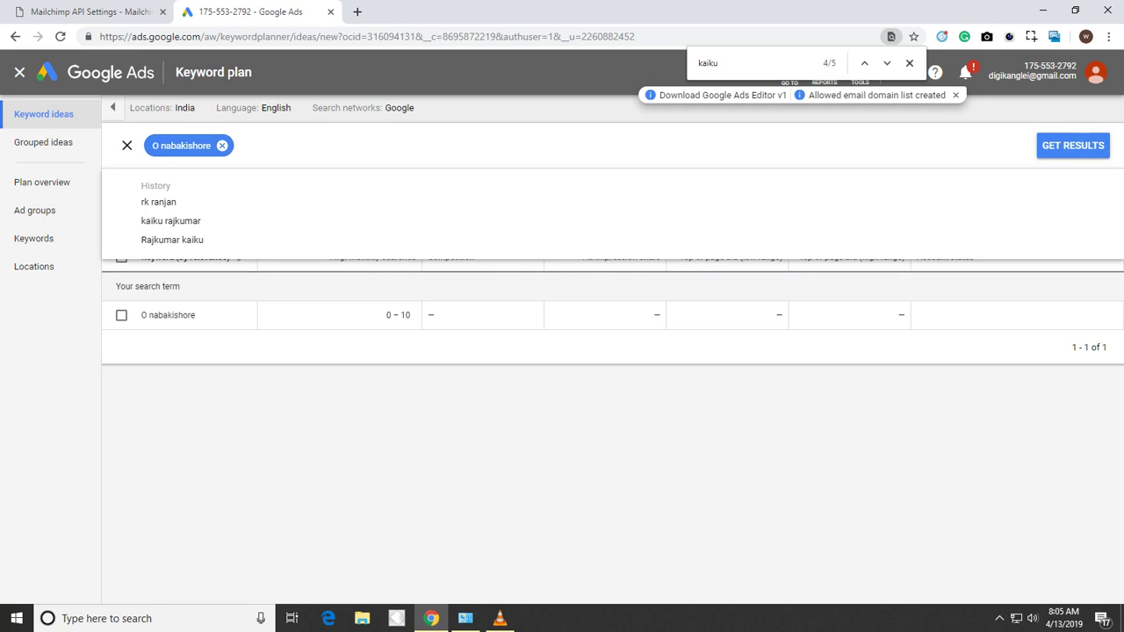
key("BackSpace")
type("oi")
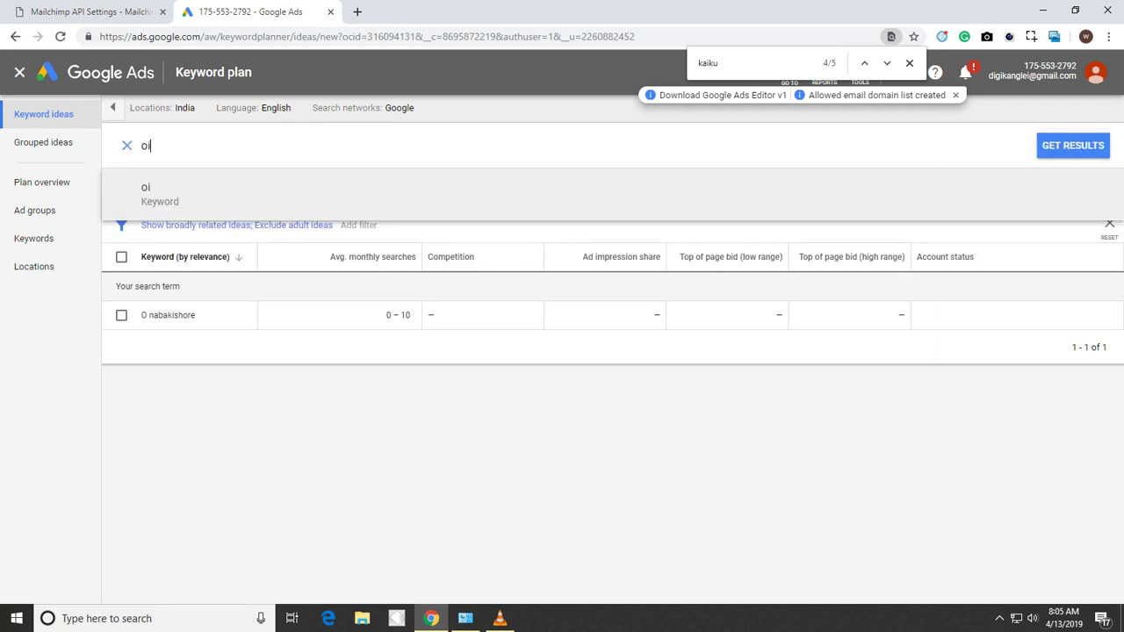
type("nam nabakishore")
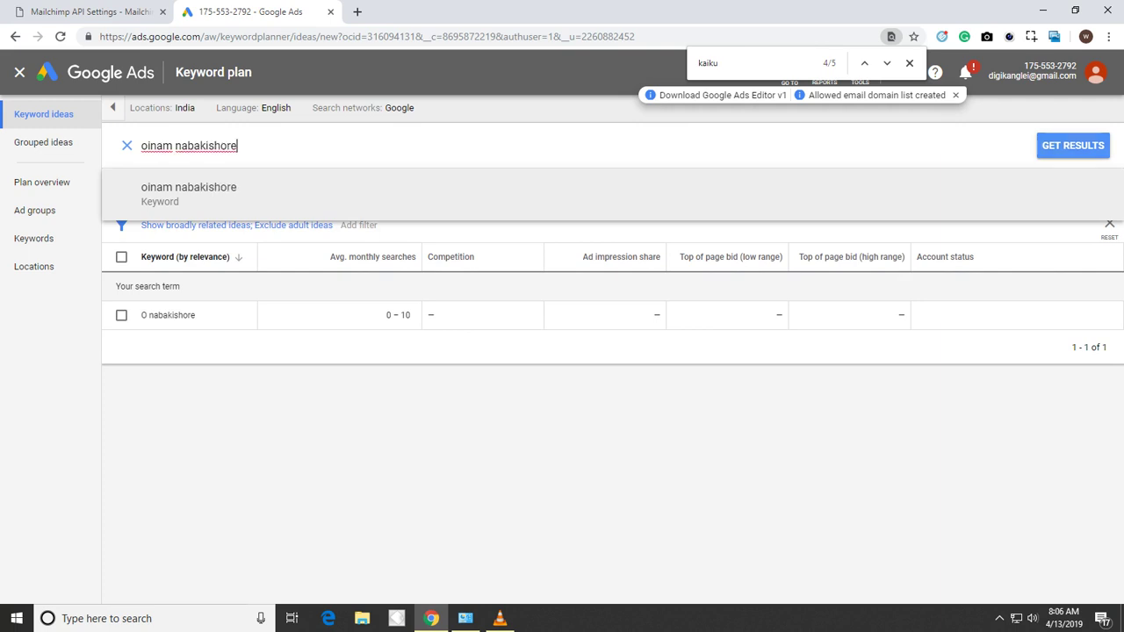
key("Return")
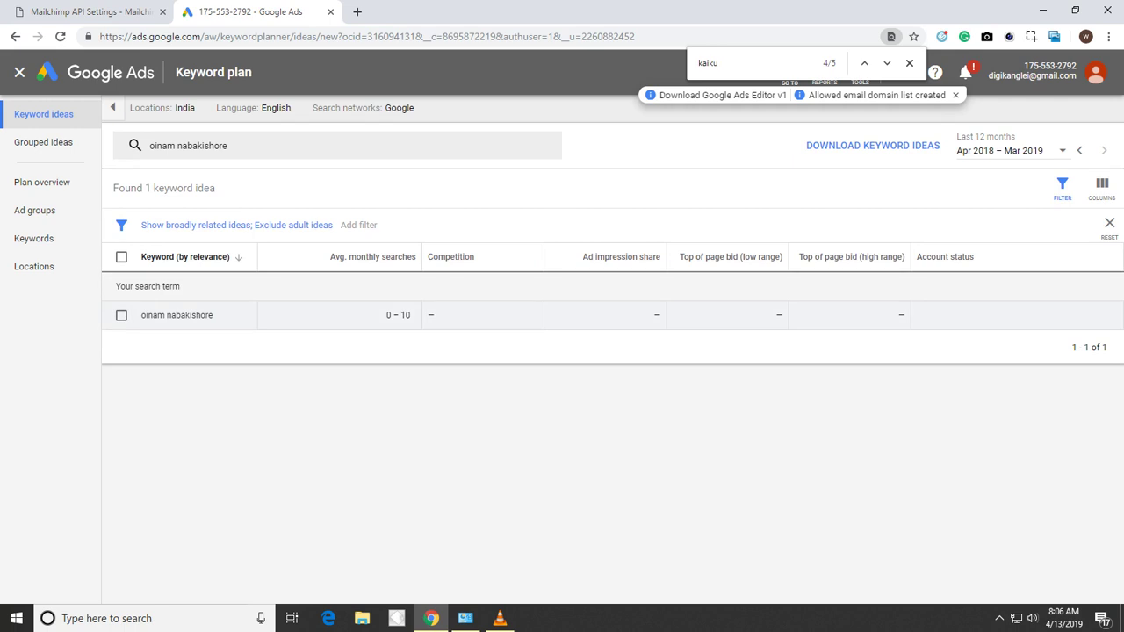
Step: Replace the search term with "M NARA" and get its keyword ideas
left_click(141, 145)
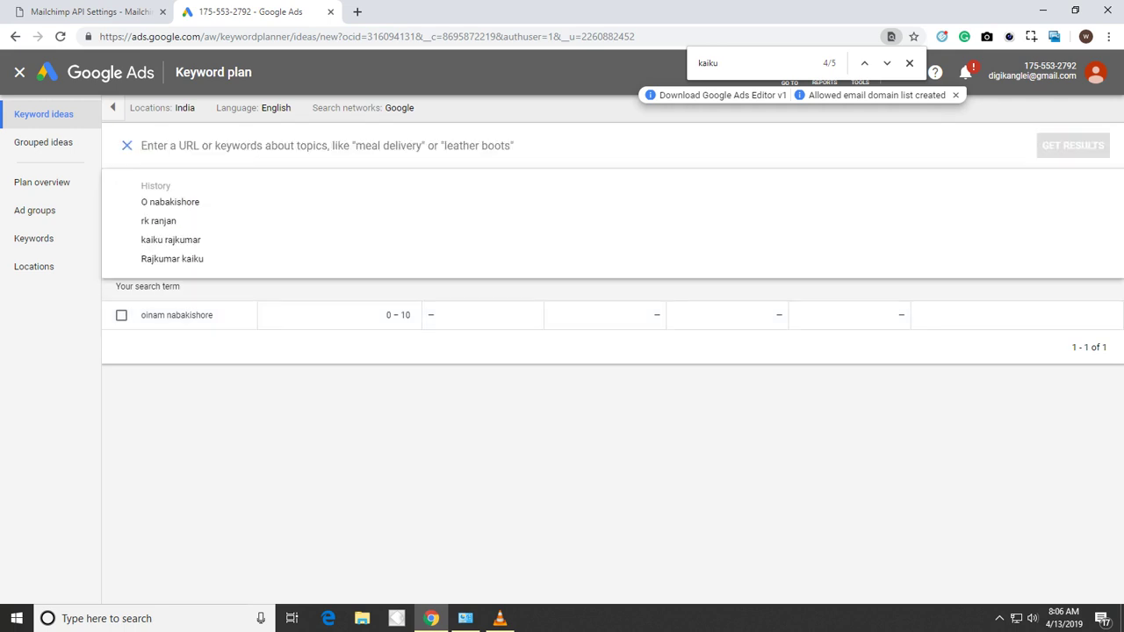
type("M")
key("BackSpace")
type("M NARA")
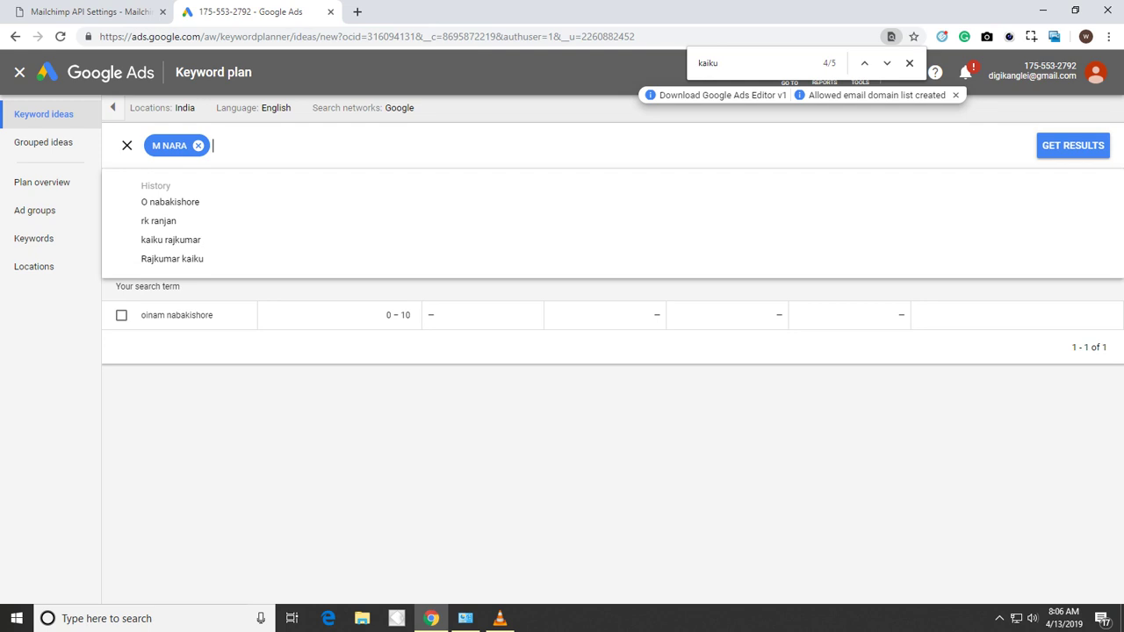
key("Return")
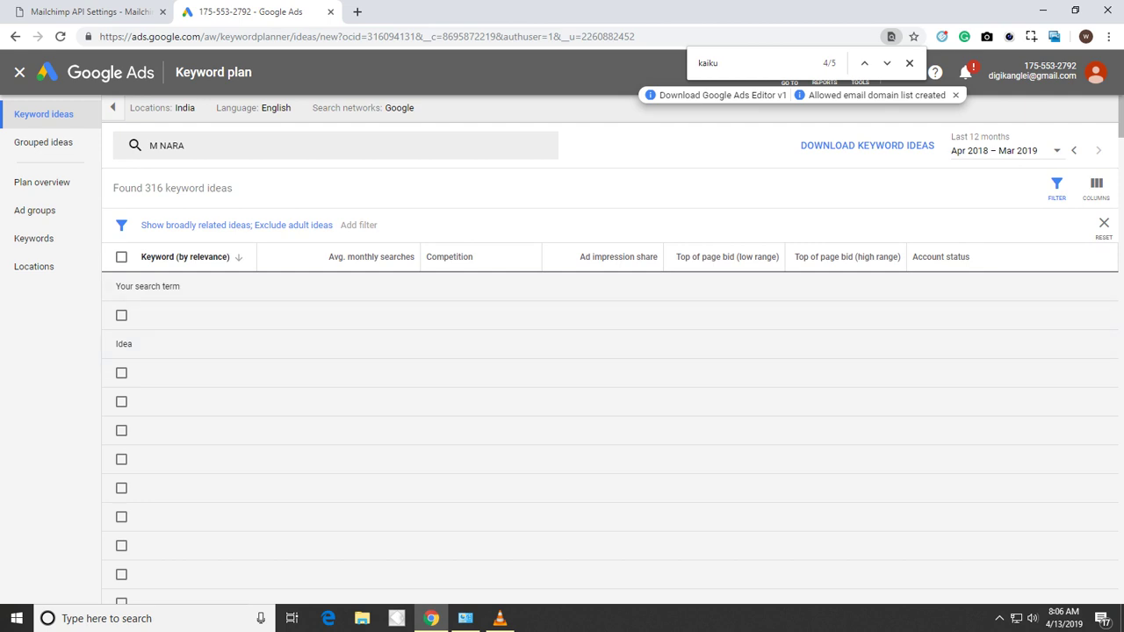
Step: Look over the keyword ideas for "M NARA" and check the search term's average monthly searches
scroll(609, 395, "down", 4)
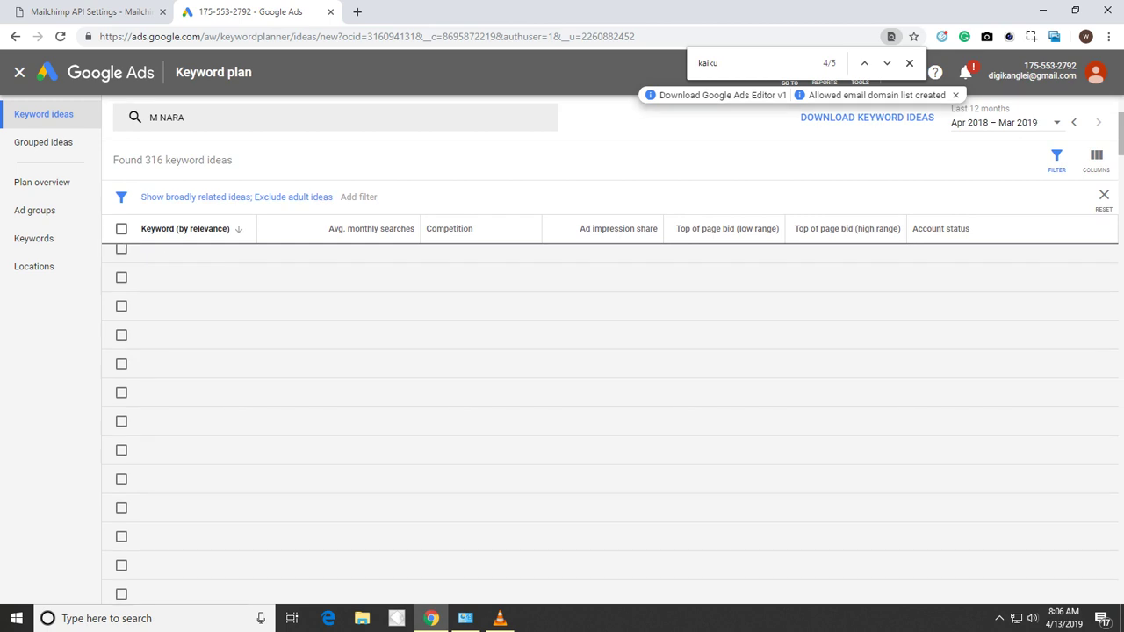
scroll(610, 396, "down", 4)
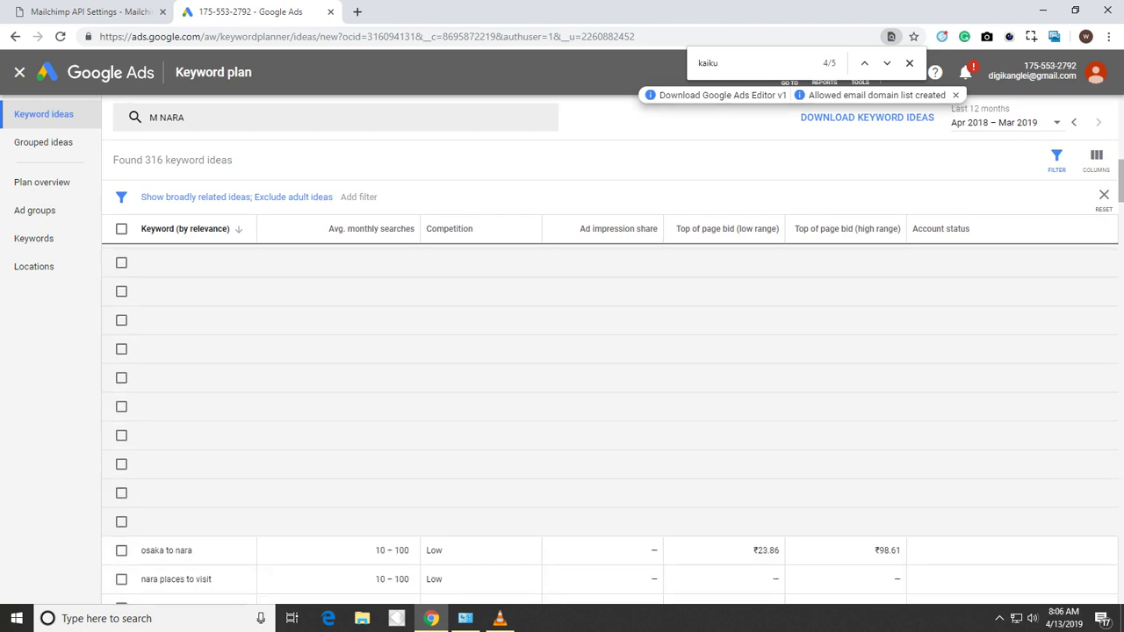
scroll(610, 390, "down", 2)
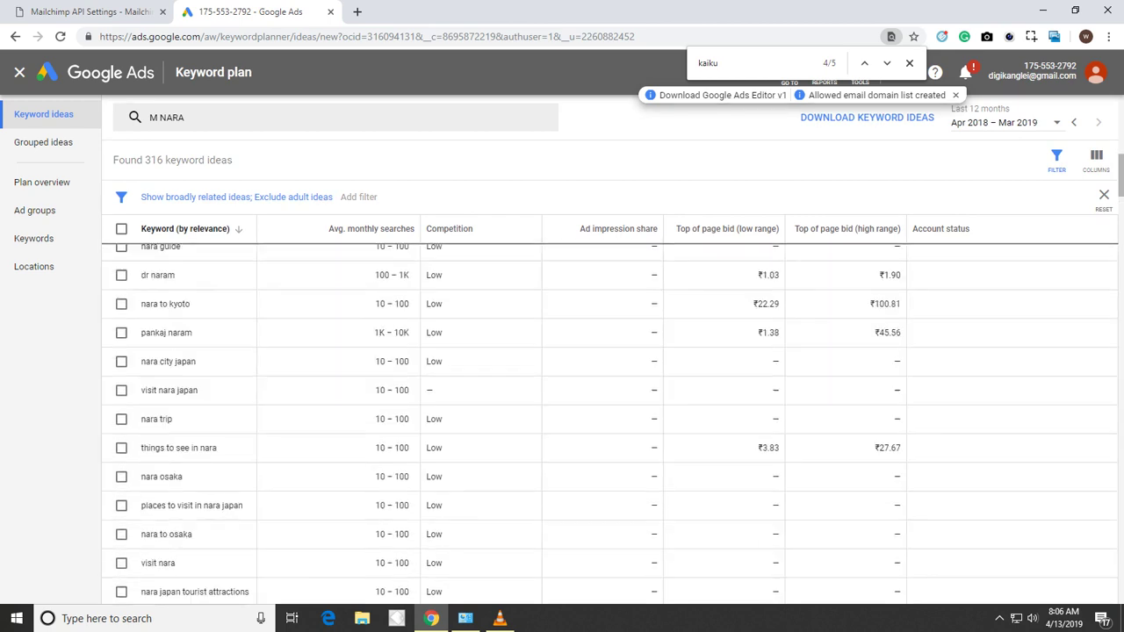
scroll(611, 390, "up", 10)
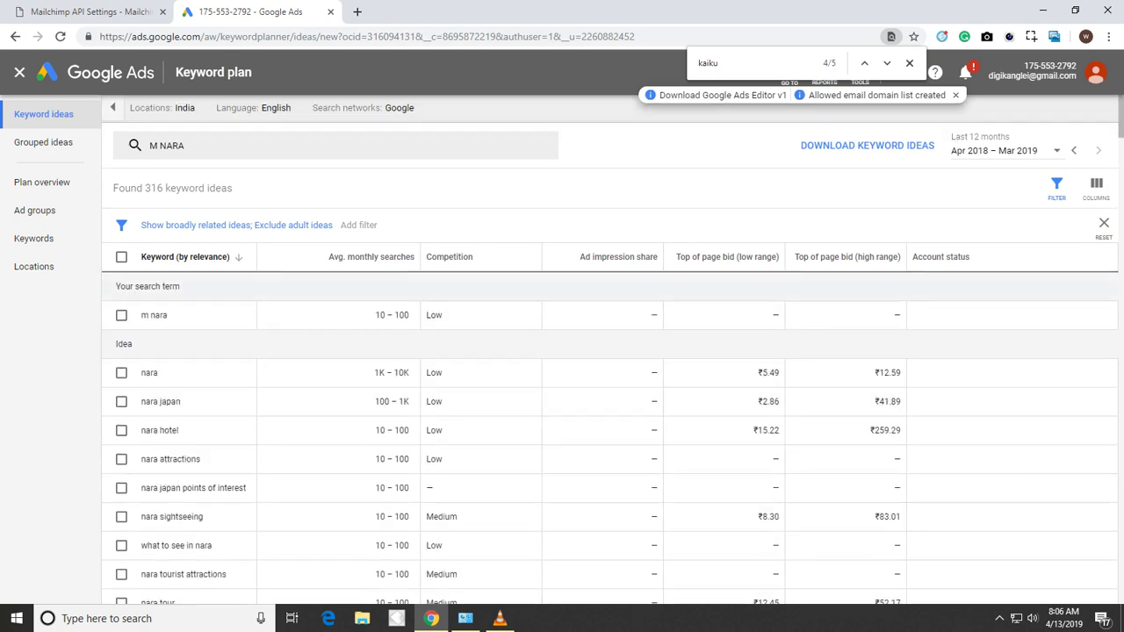
left_click_drag(376, 315, 409, 315)
Step: Replace the search term with "DR nara cpi" and get its keyword ideas
left_click(335, 145)
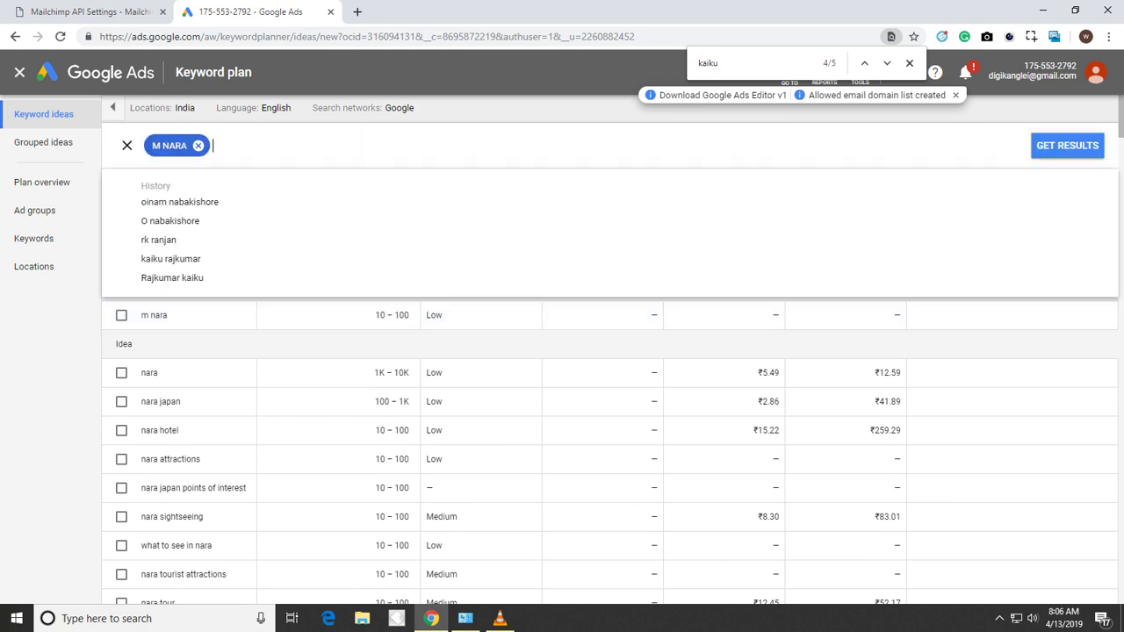
key("BackSpace")
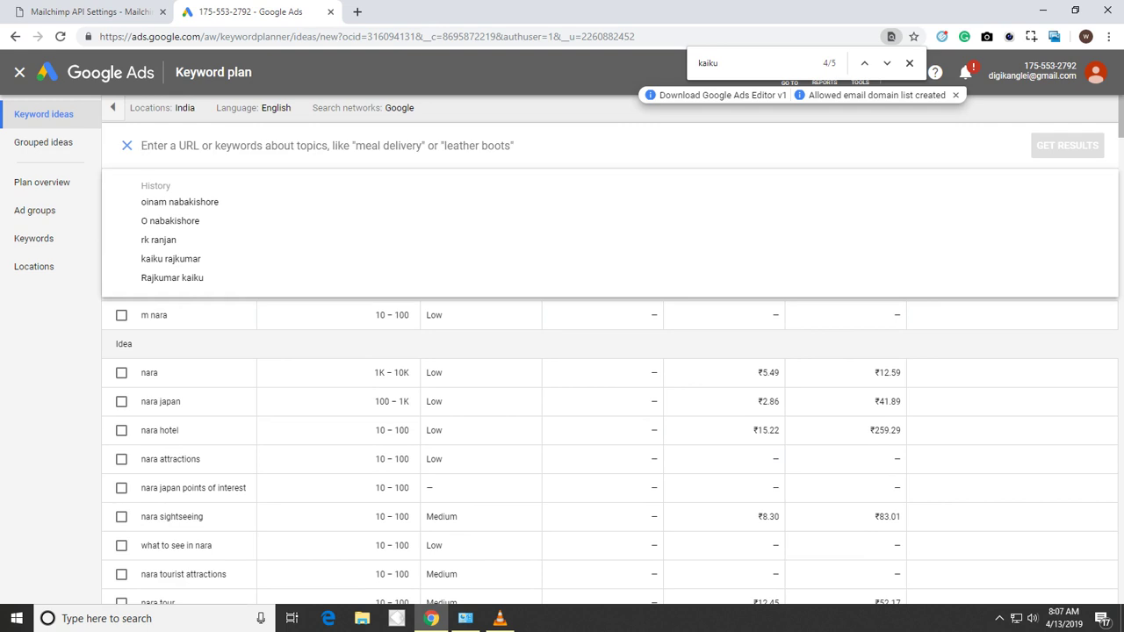
type("DR nana")
key("BackSpace")
type("ra cpi")
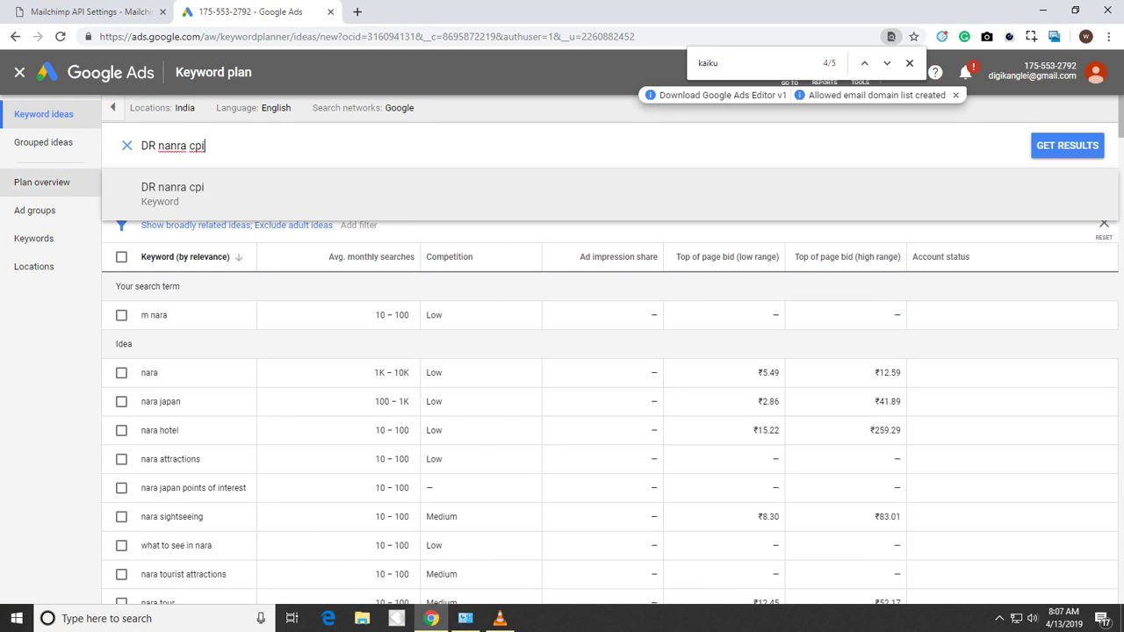
left_click(180, 146)
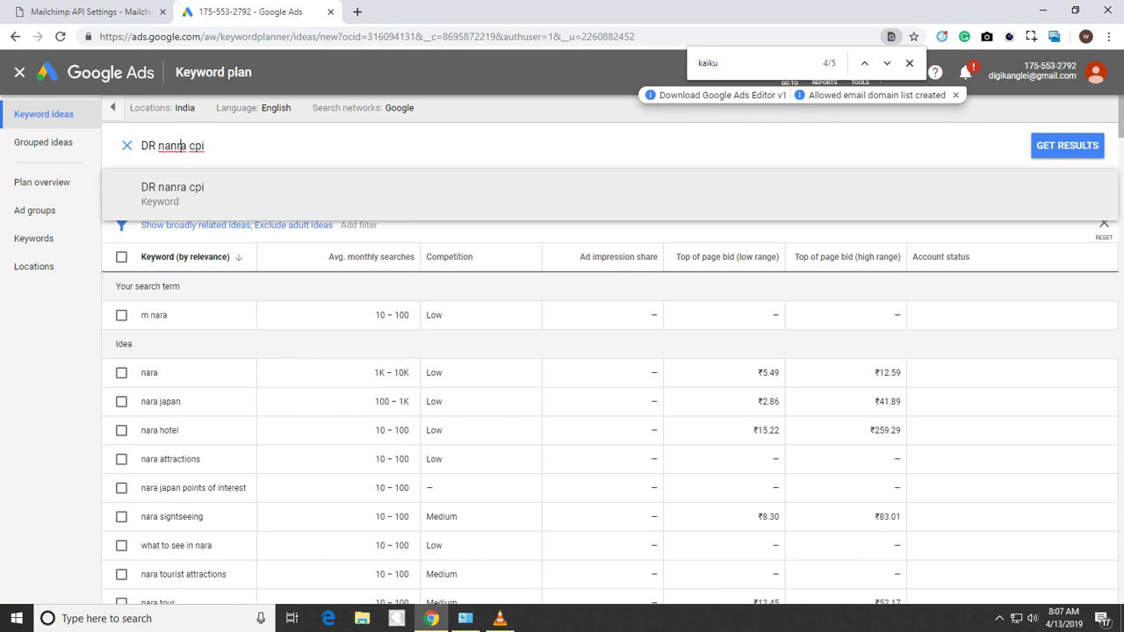
key("BackSpace")
key("BackSpace")
type("r")
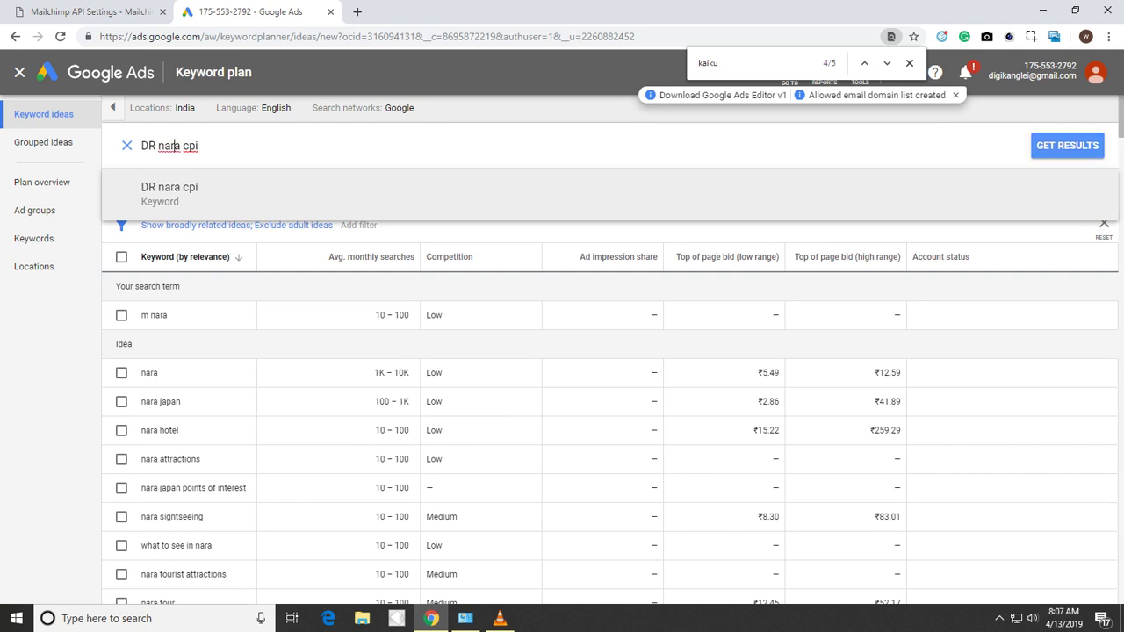
key("Return")
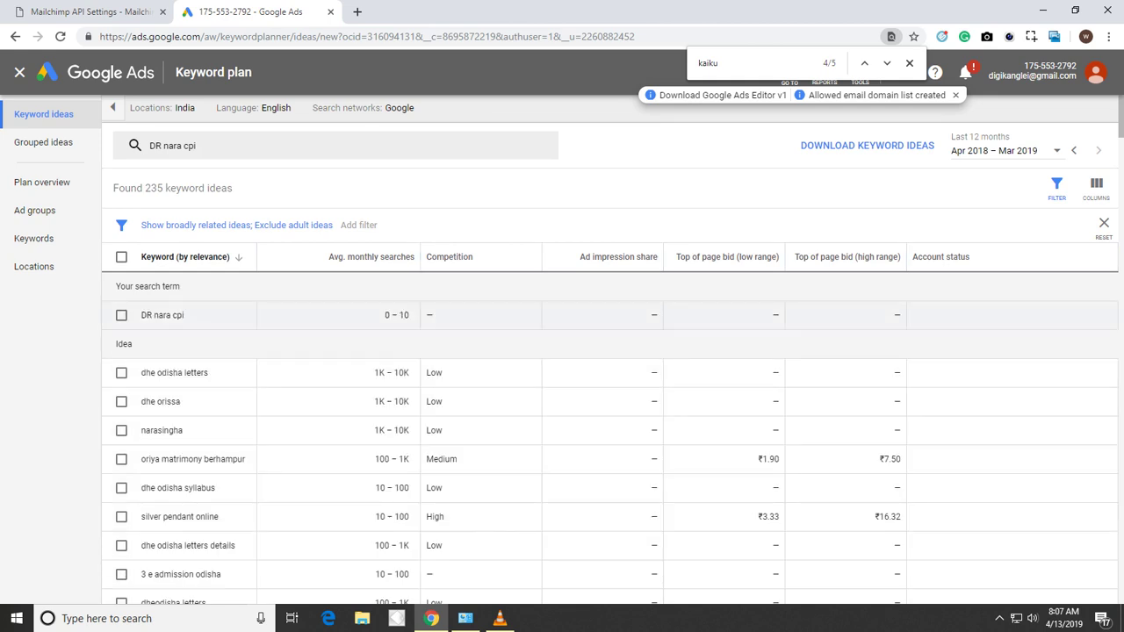
Step: Check the average monthly searches for "DR nara cpi" and clear the search term
left_click_drag(385, 316, 410, 315)
left_click(335, 145)
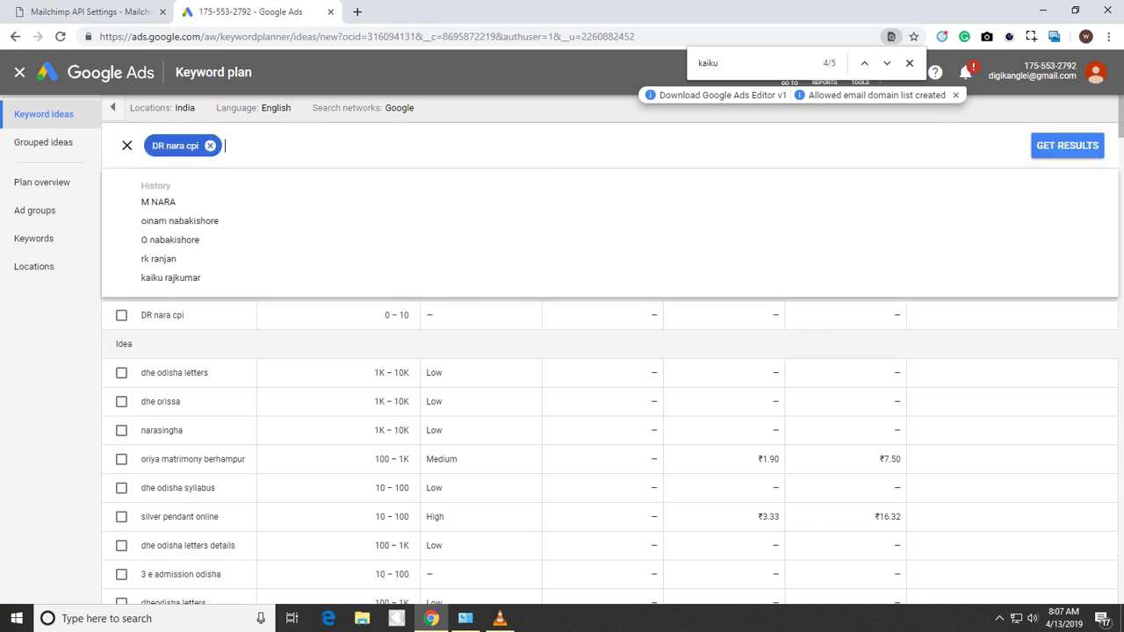
key("BackSpace")
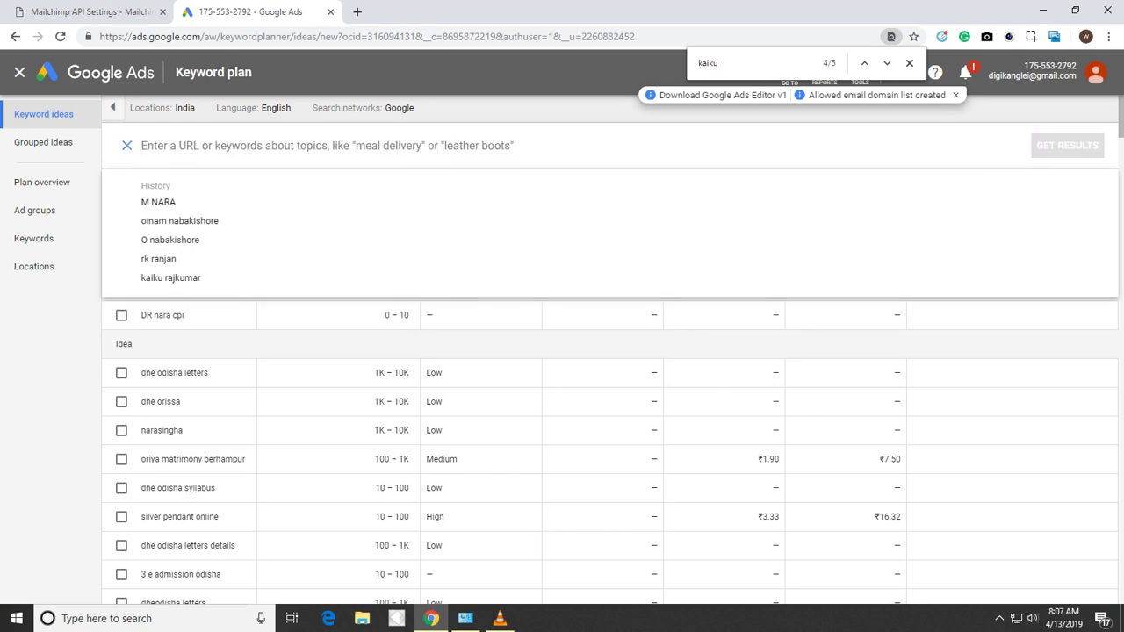
type("a")
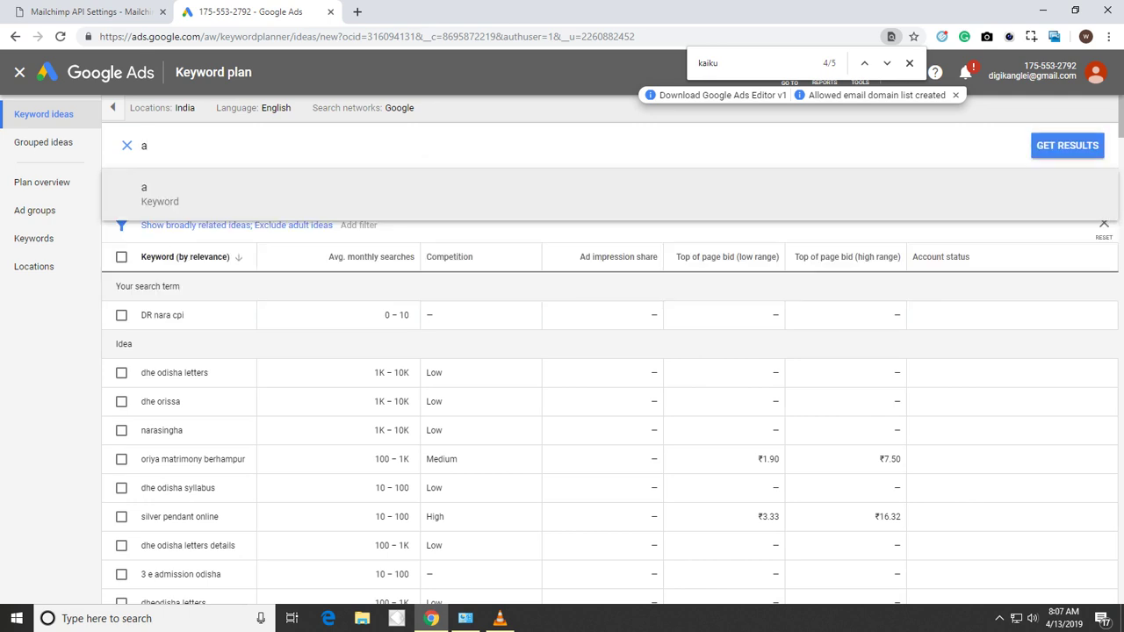
key("BackSpace")
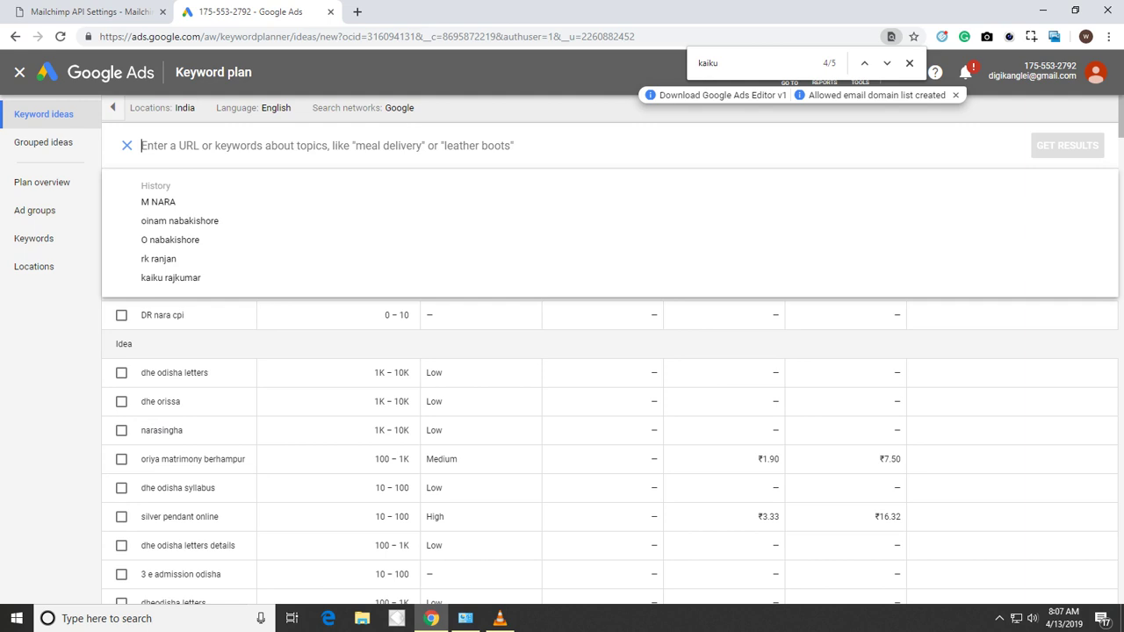
type("ka")
key("BackSpace")
key("BackSpace")
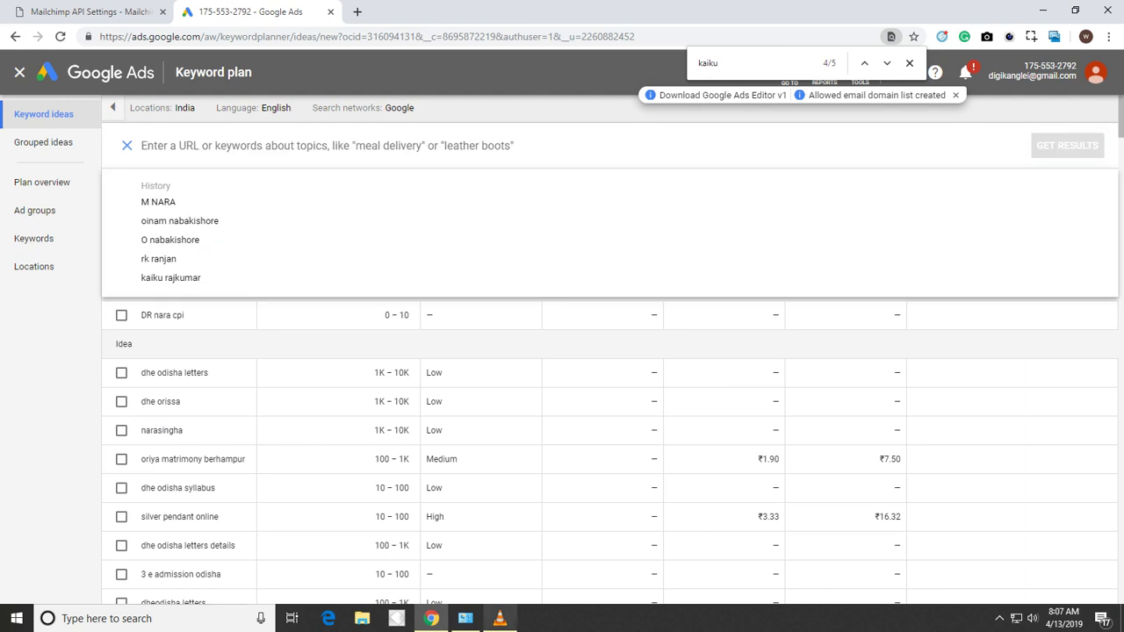
Step: Enter "rk anand" as the search term and get its keyword ideas
mouse_move(499, 618)
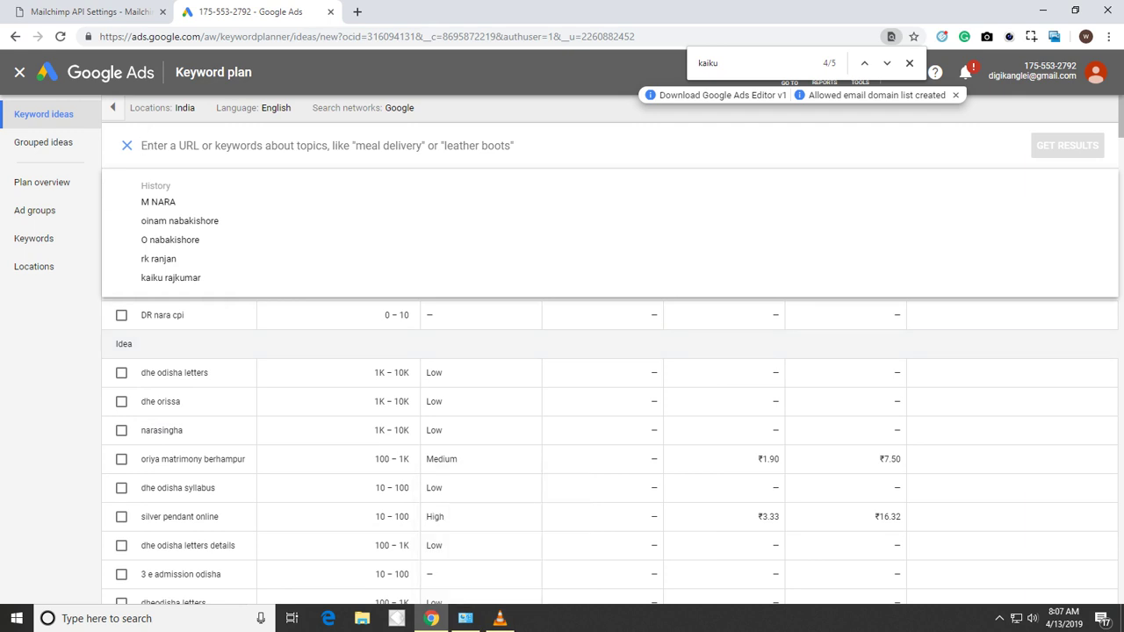
type("rk anand")
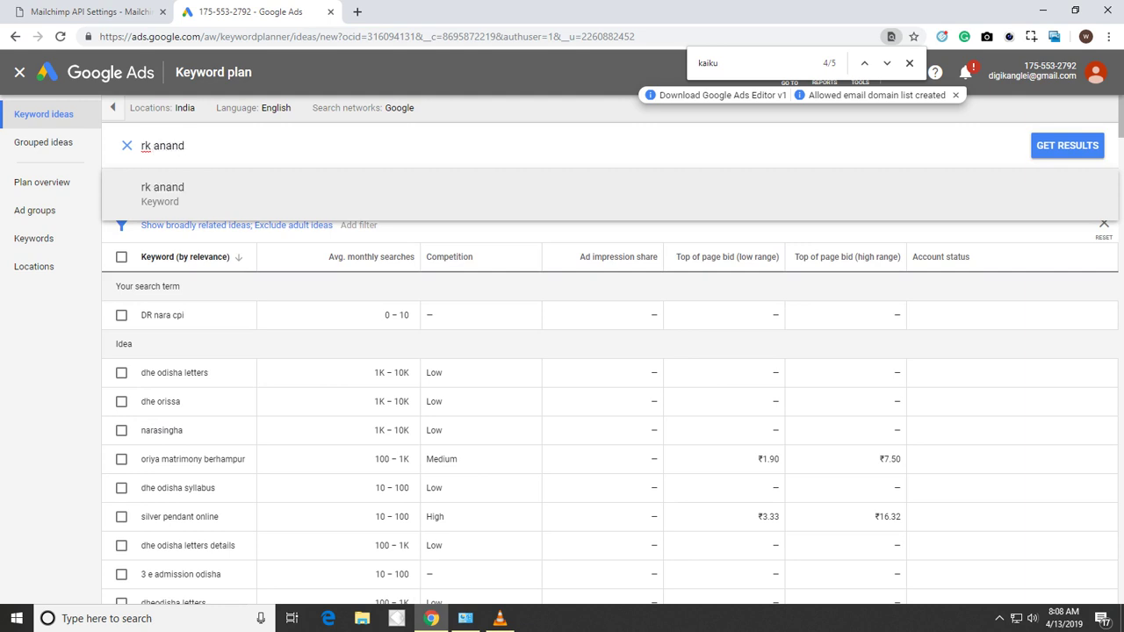
key("Return")
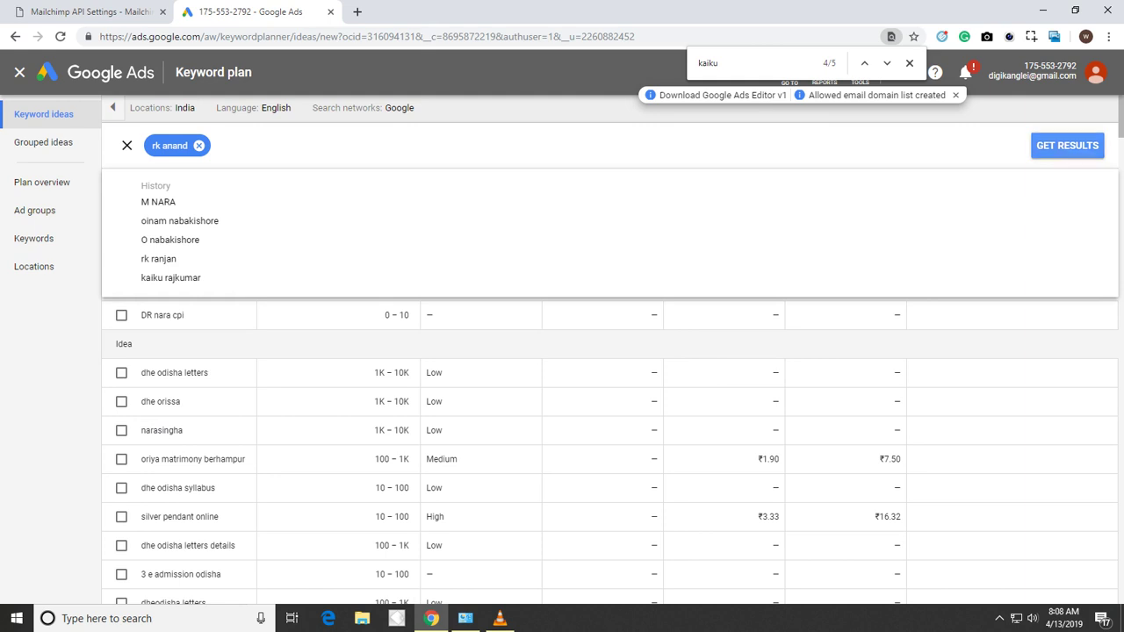
key("Return")
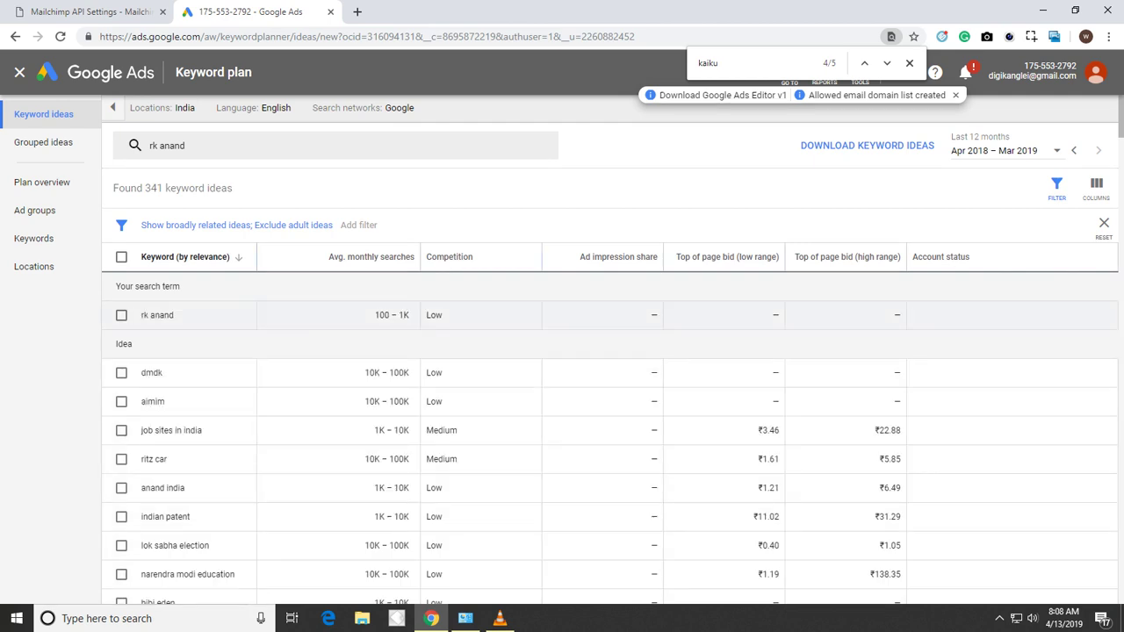
Step: Check the average monthly searches for "rk anand" and for the idea "lok sabha election", looking further through the ideas
left_click_drag(374, 316, 409, 315)
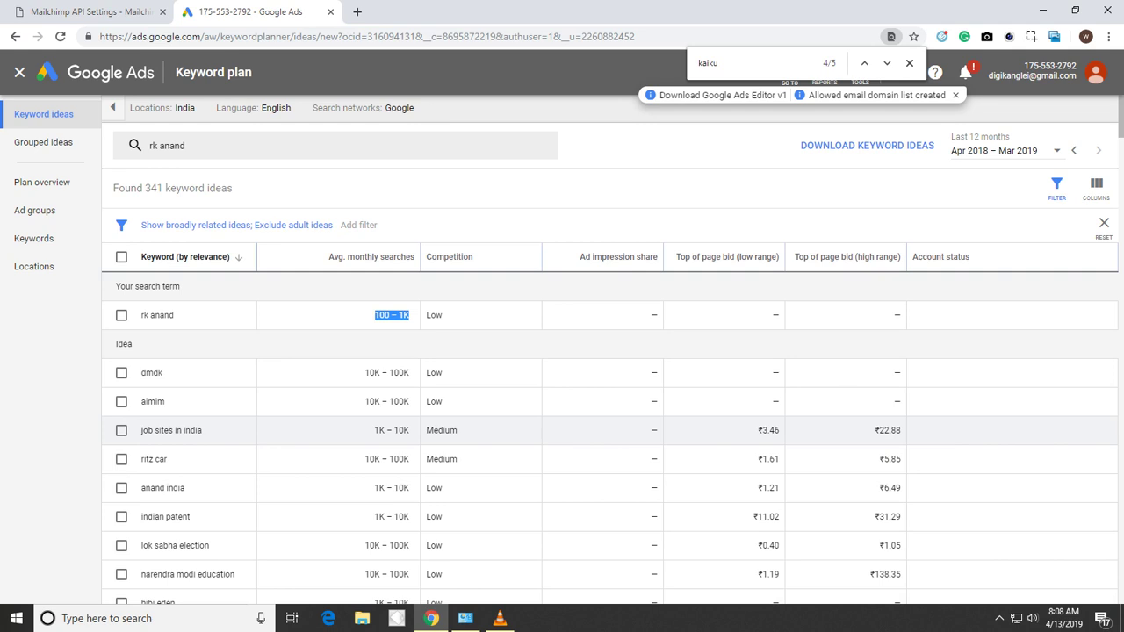
triple_click(386, 546)
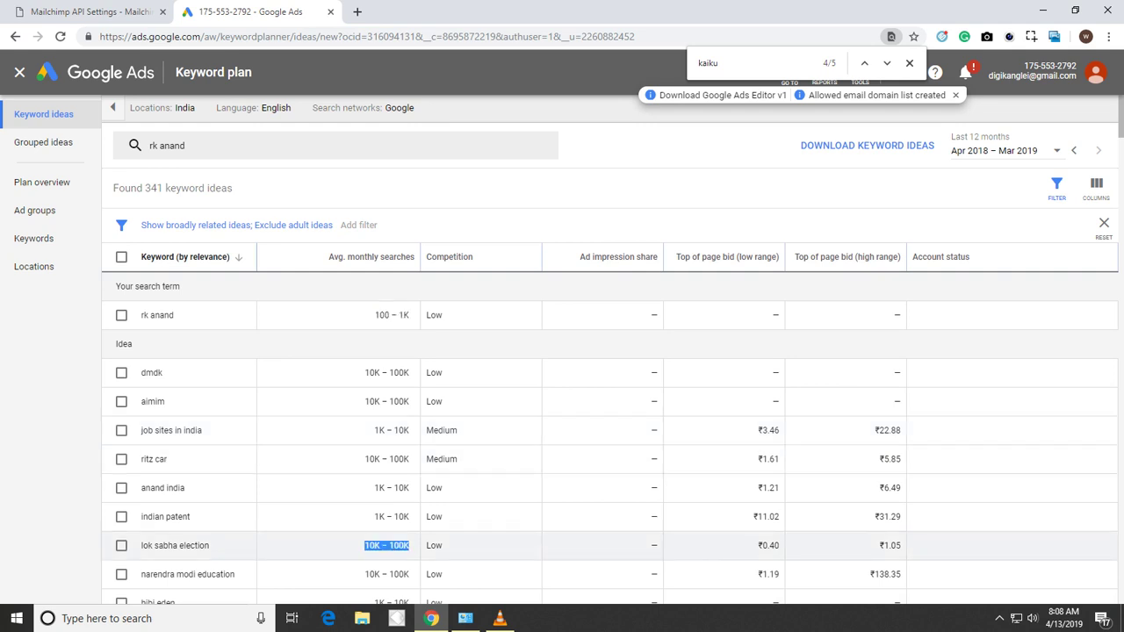
scroll(363, 519, "down", 2)
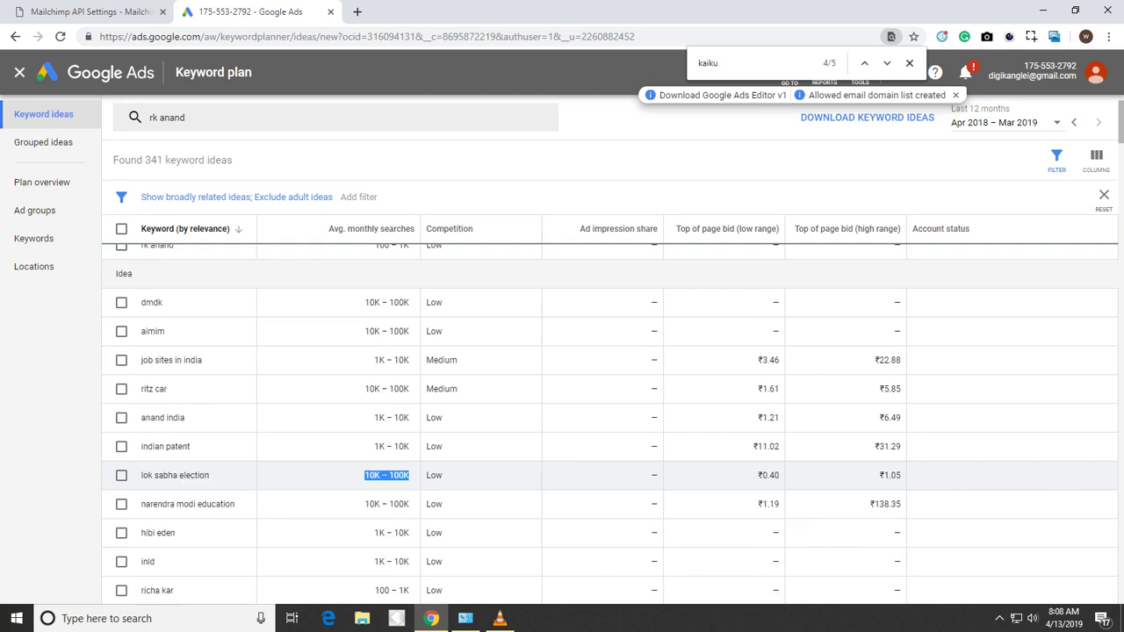
Step: Replace the search term with "lok sabha manipur" and get its keyword ideas
scroll(562, 352, "up", 2)
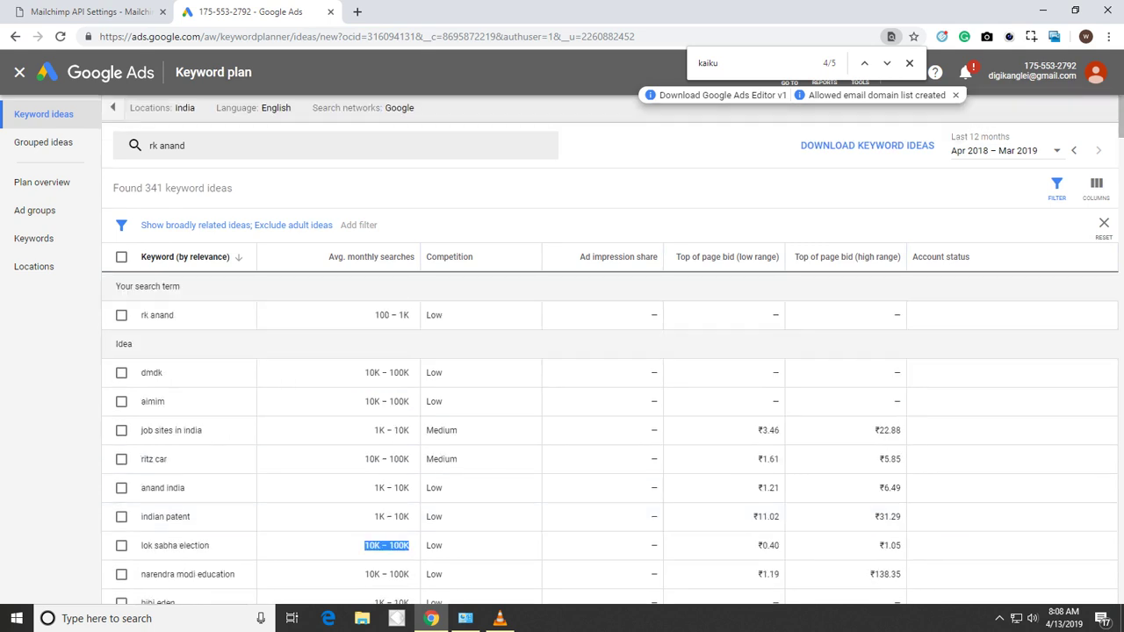
left_click(215, 144)
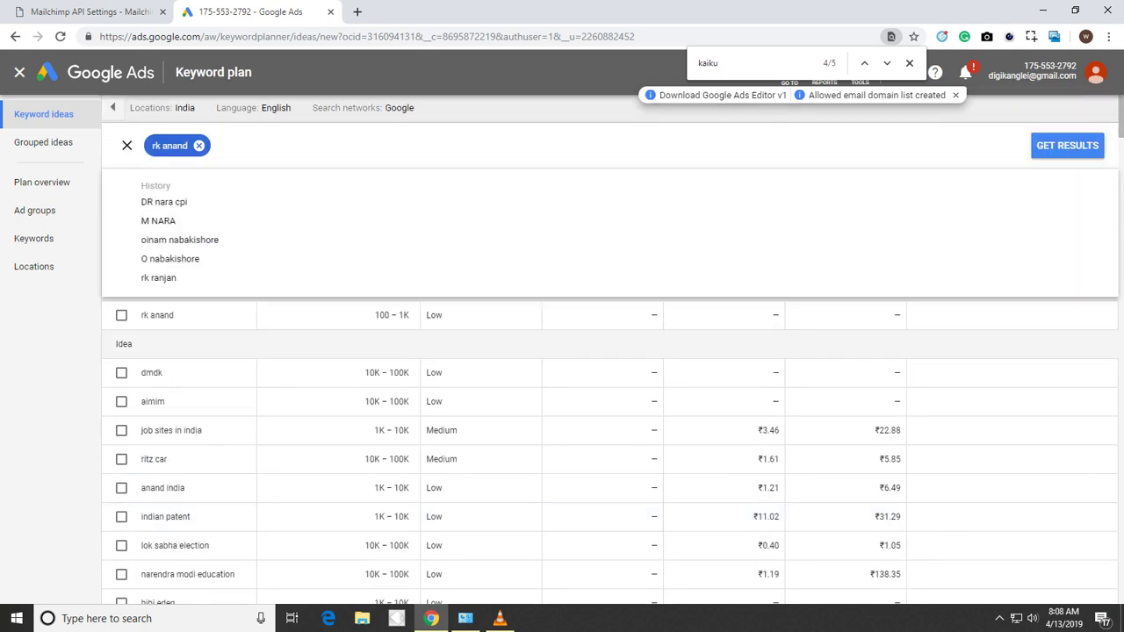
key("BackSpace")
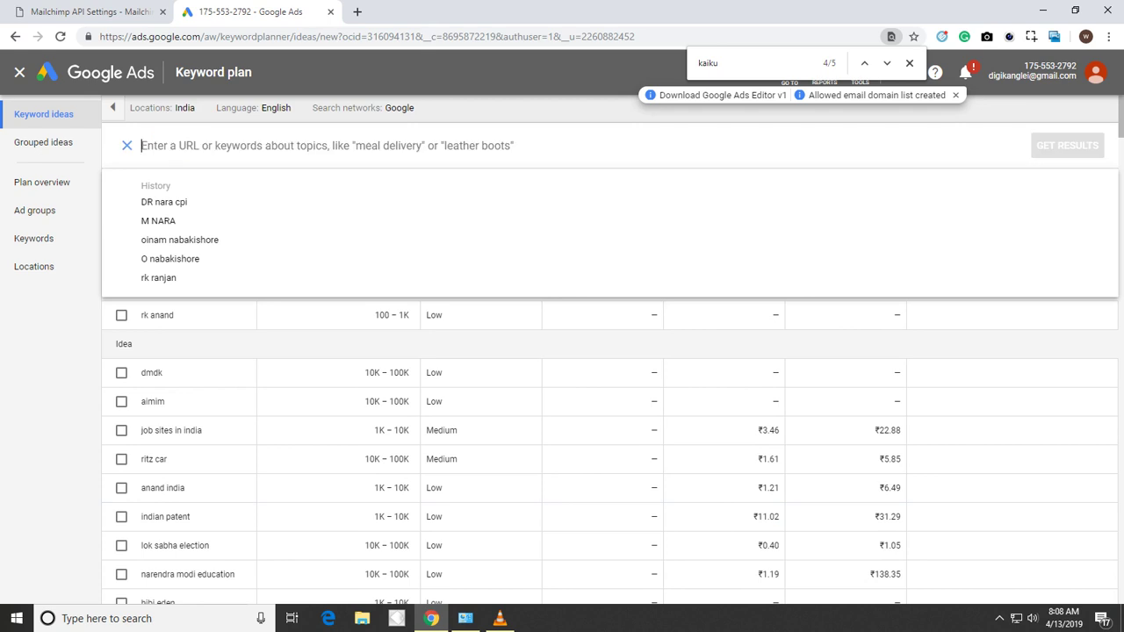
type("lok sab")
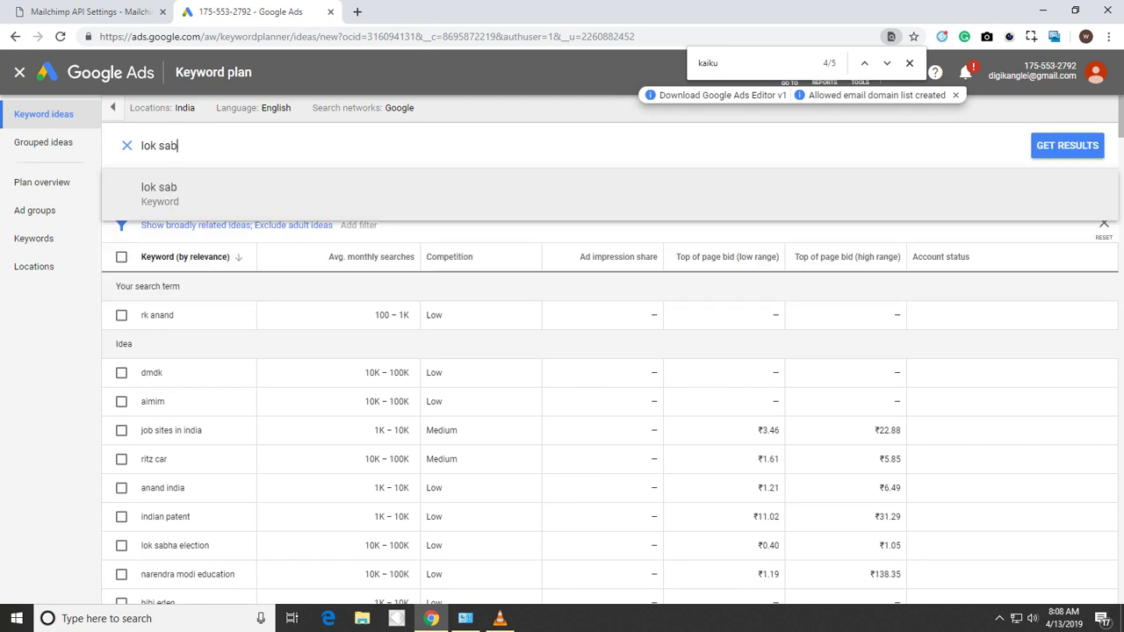
type("ha manipur")
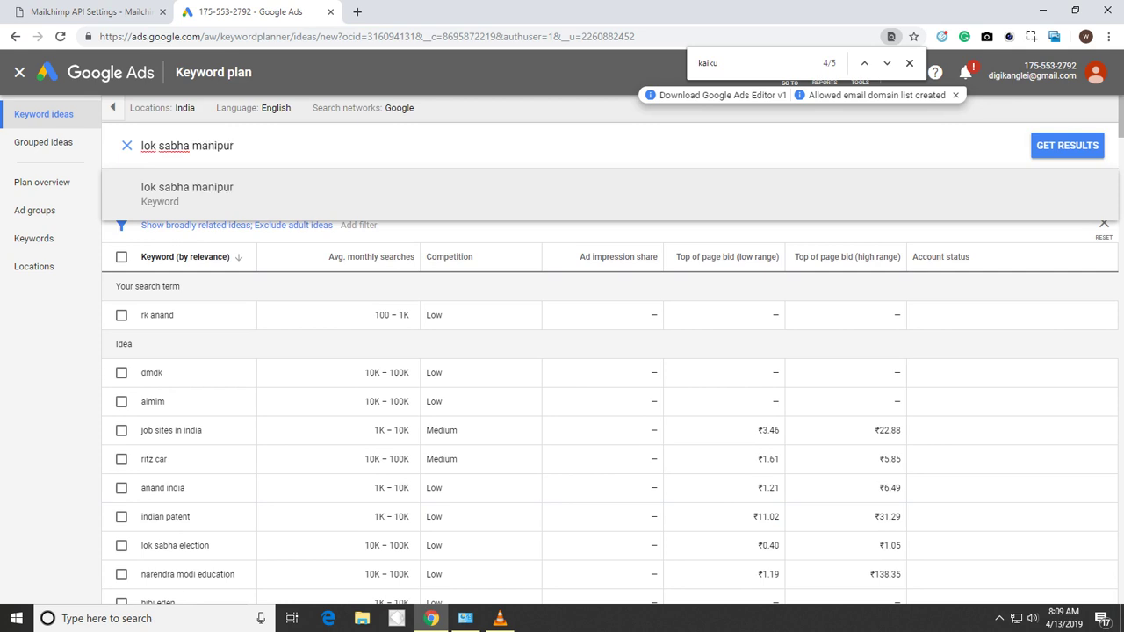
key("Return")
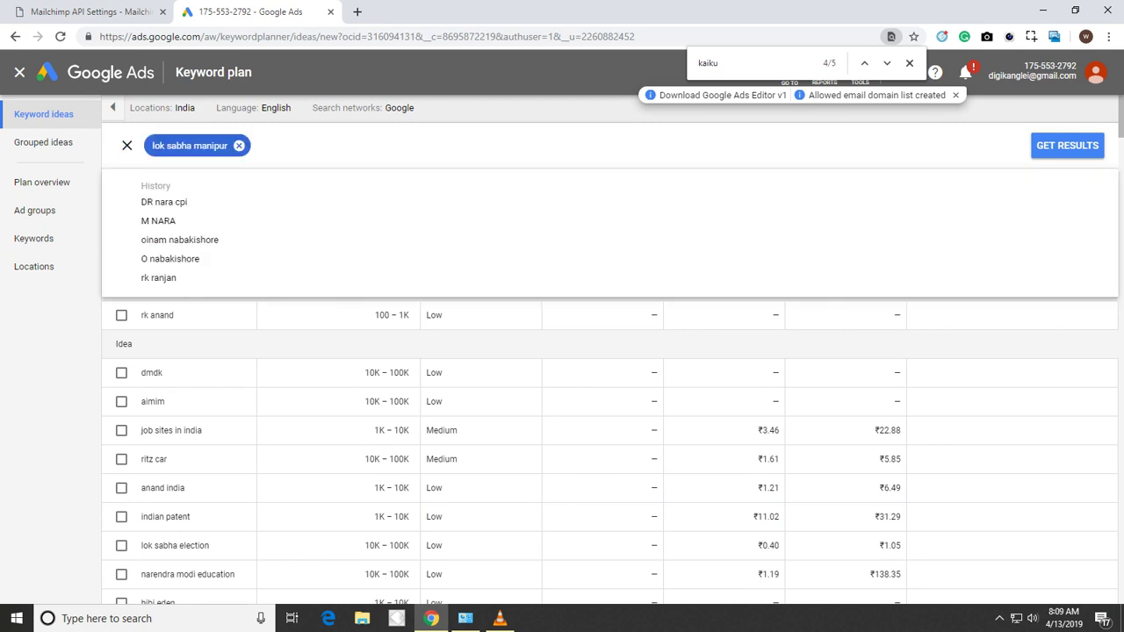
key("Return")
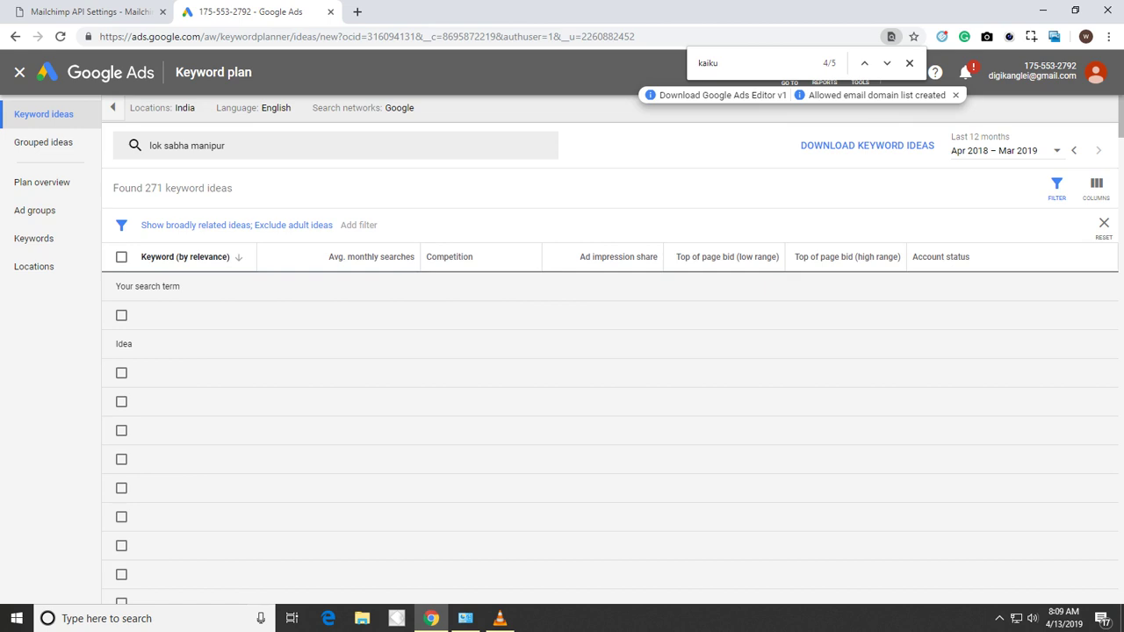
Step: Check the average monthly searches for "lok sabha manipur" and look through its related keyword ideas
scroll(610, 395, "down", 2)
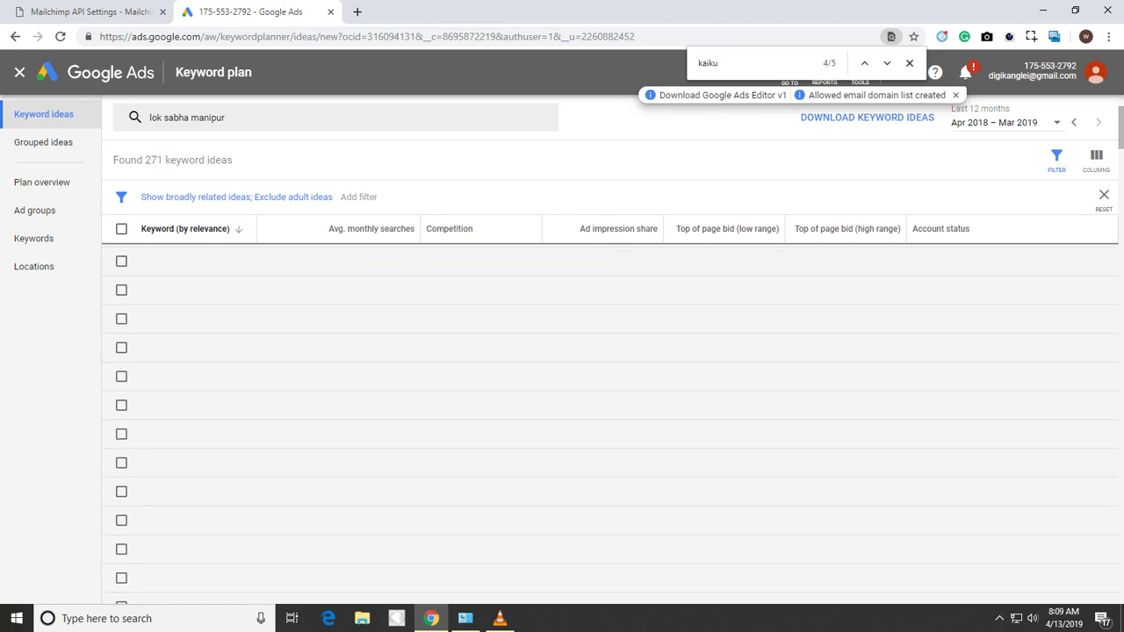
scroll(610, 395, "up", 1)
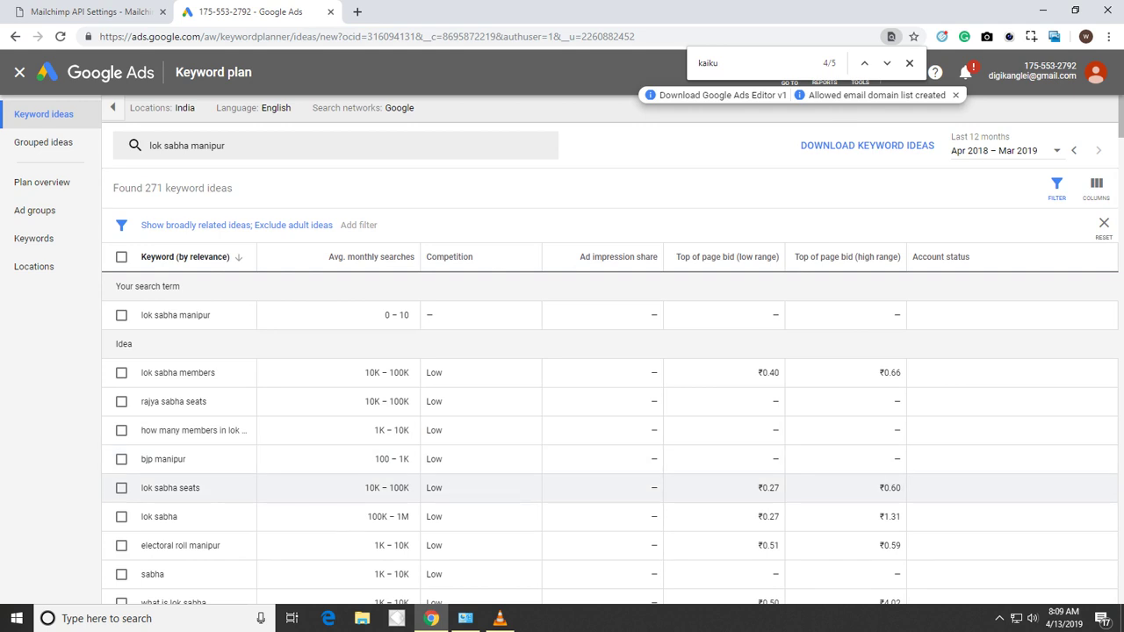
scroll(563, 395, "down", 3)
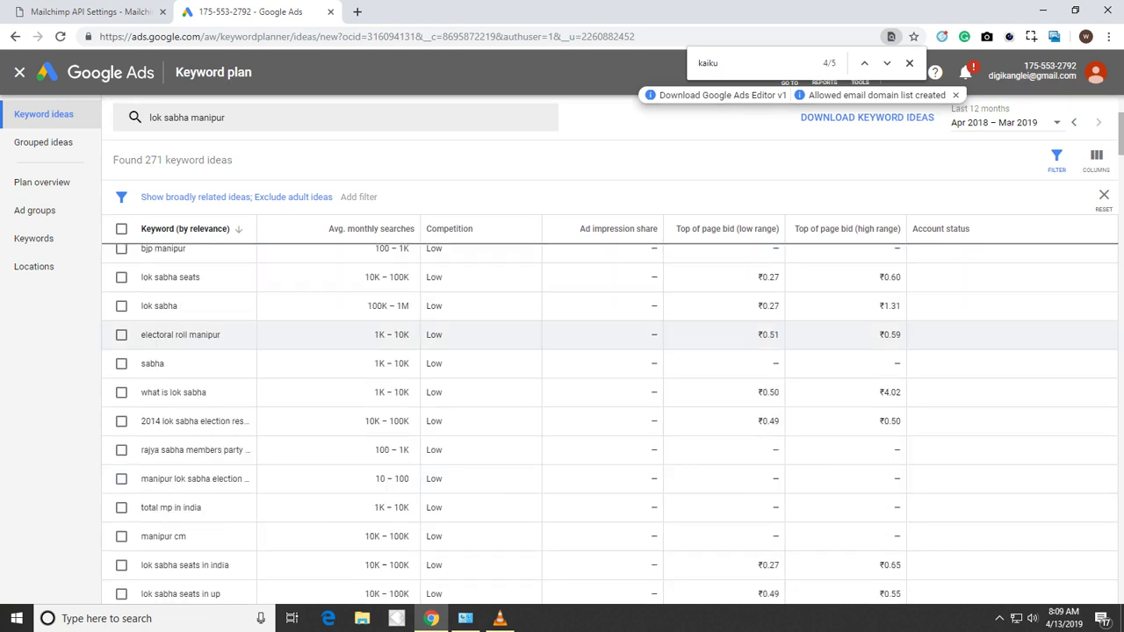
scroll(562, 395, "down", 5)
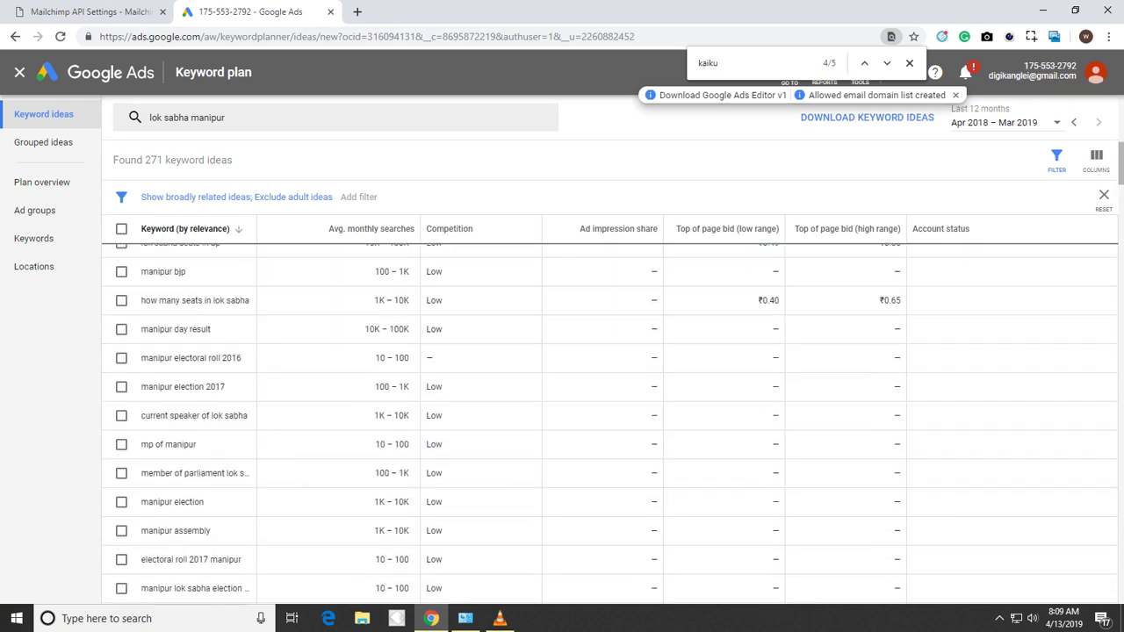
scroll(562, 395, "down", 12)
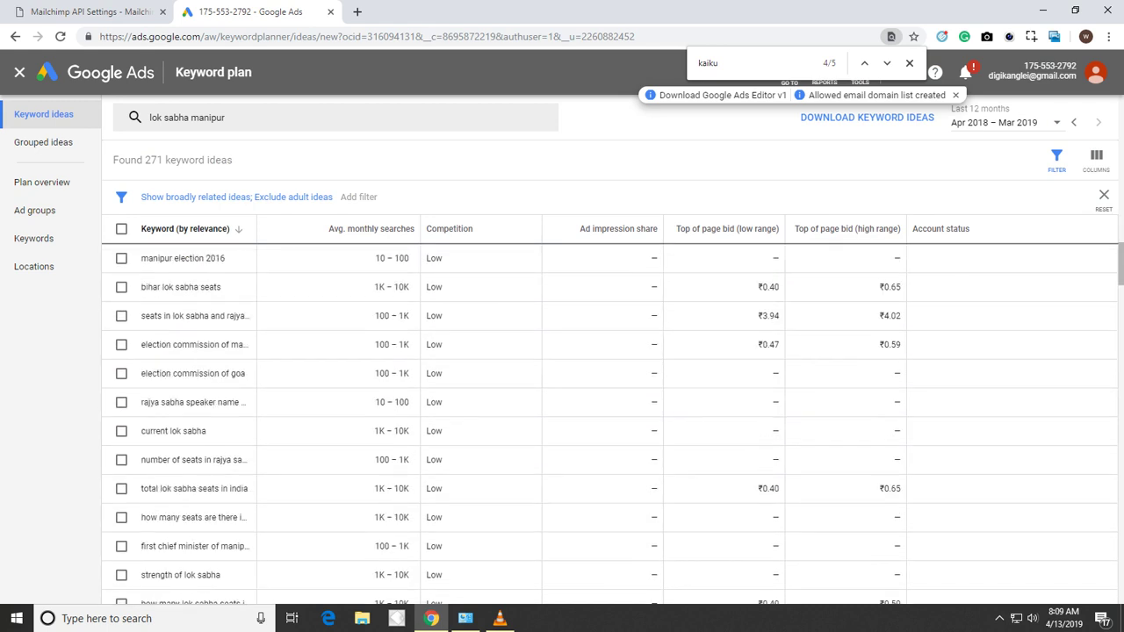
scroll(562, 402, "down", 5)
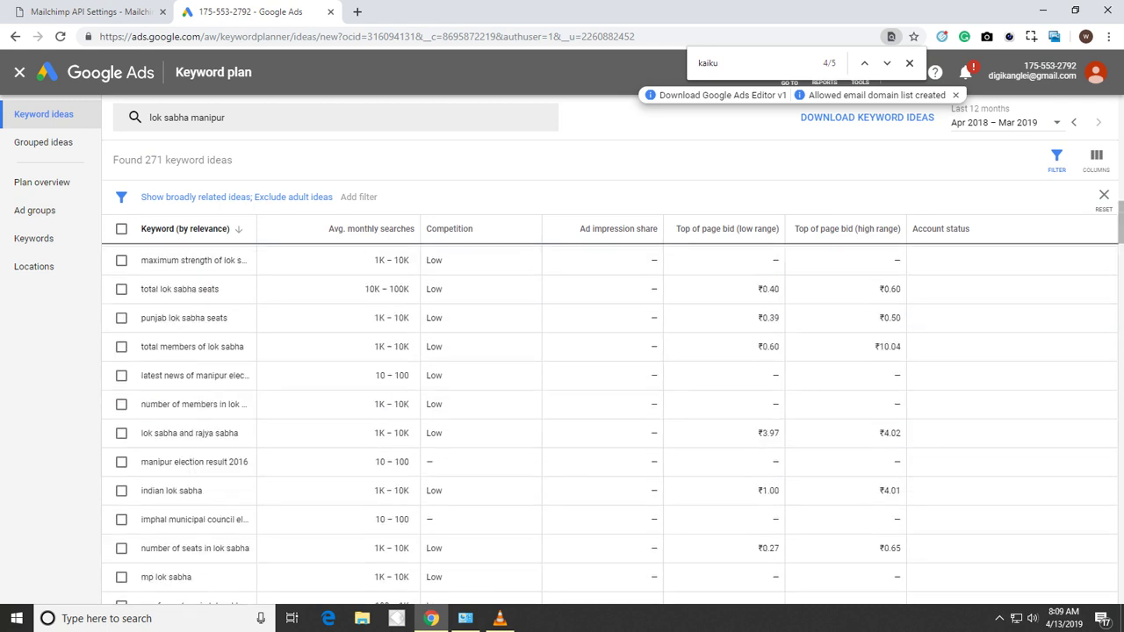
mouse_move(500, 618)
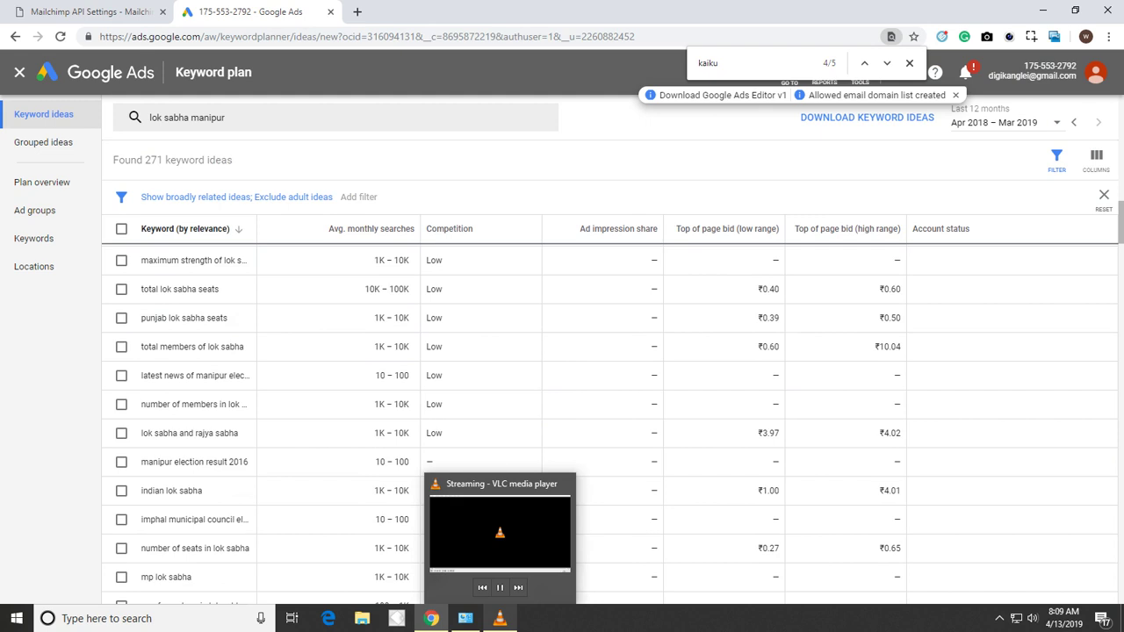